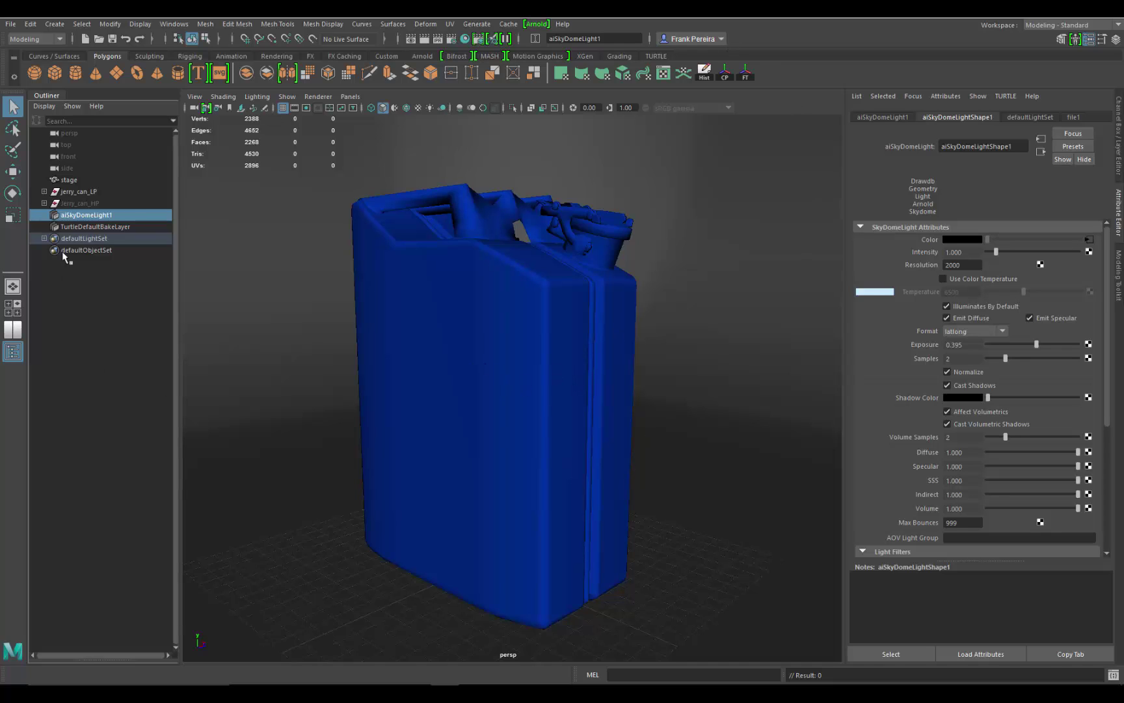
- Select all eleven parts in jerry_can_LP, from jerry_can_handle_low through jerry_can_cap_lock_low
left_click(42, 193)
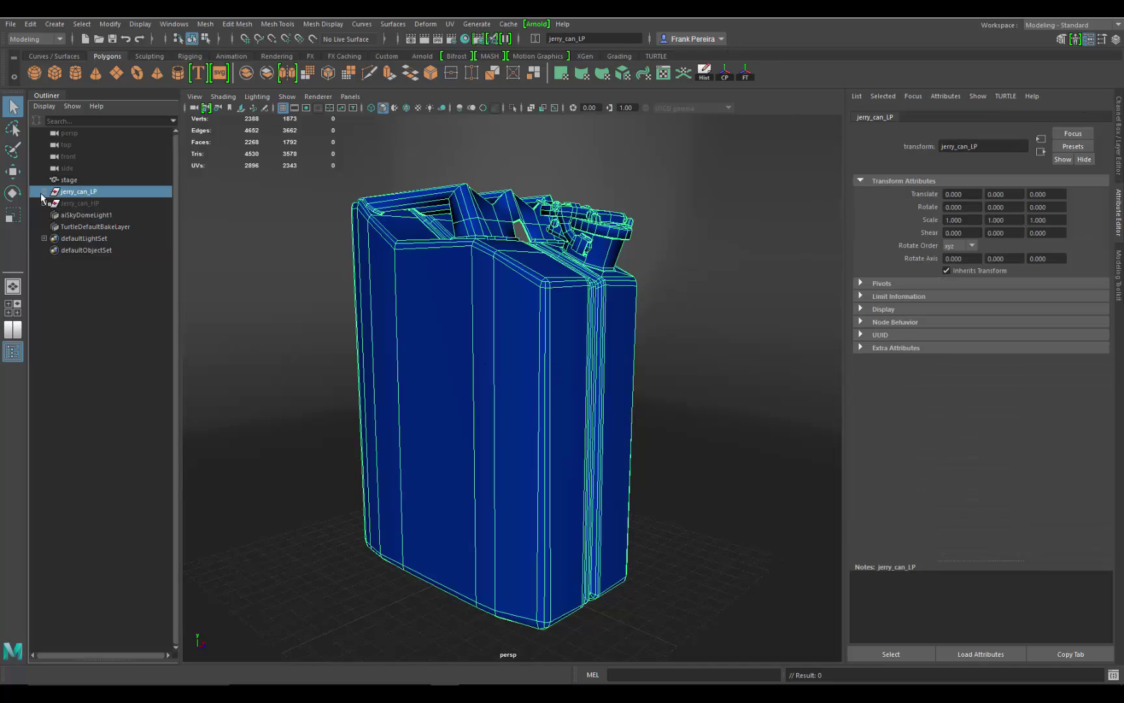
left_click(44, 192)
left_click(109, 206)
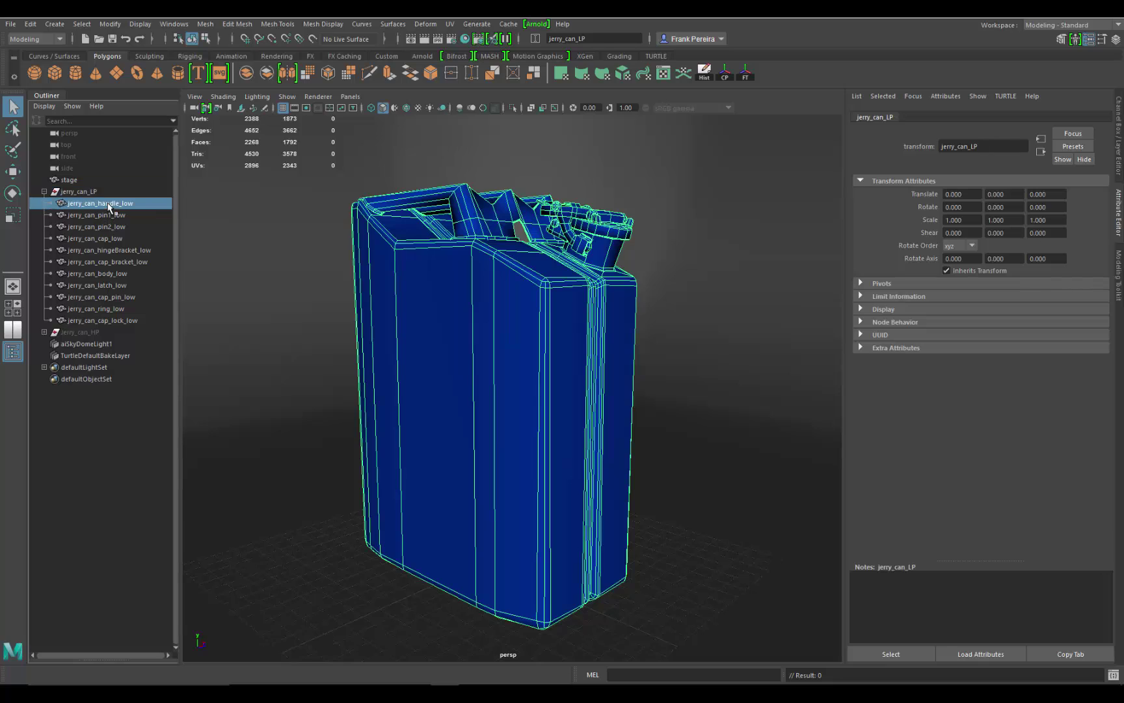
left_click(126, 319, "shift")
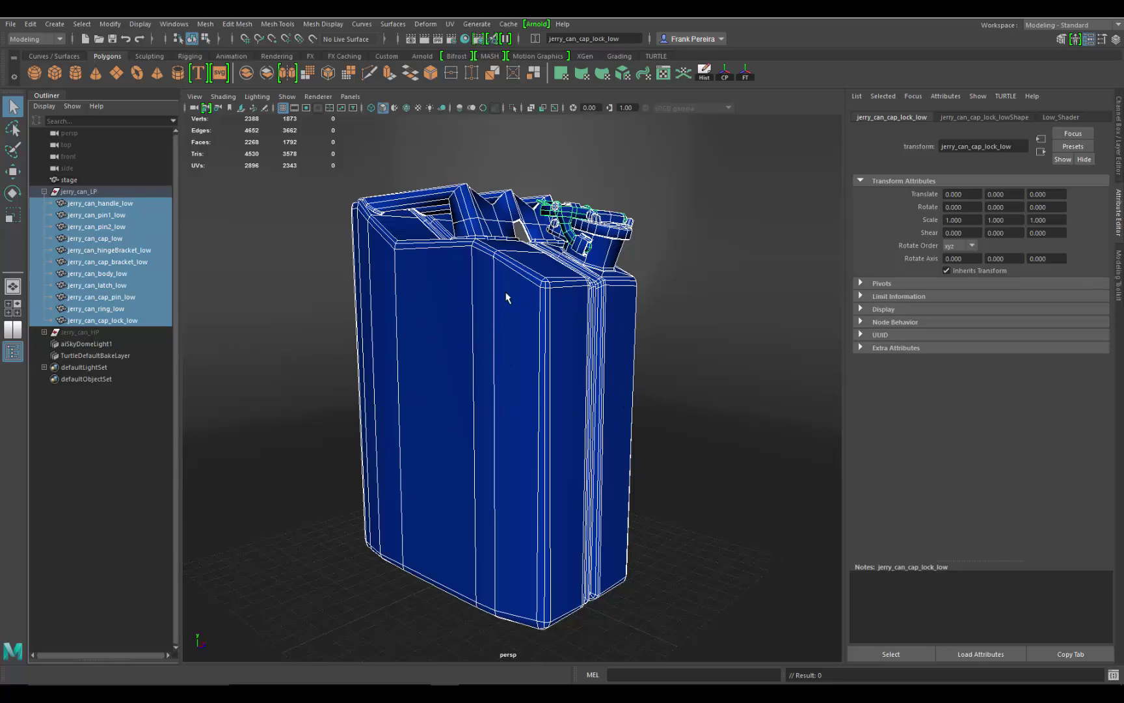
- Assign a new Arnold aiStandard material, aiStandard1, to the selected jerry can parts
right_click(491, 332)
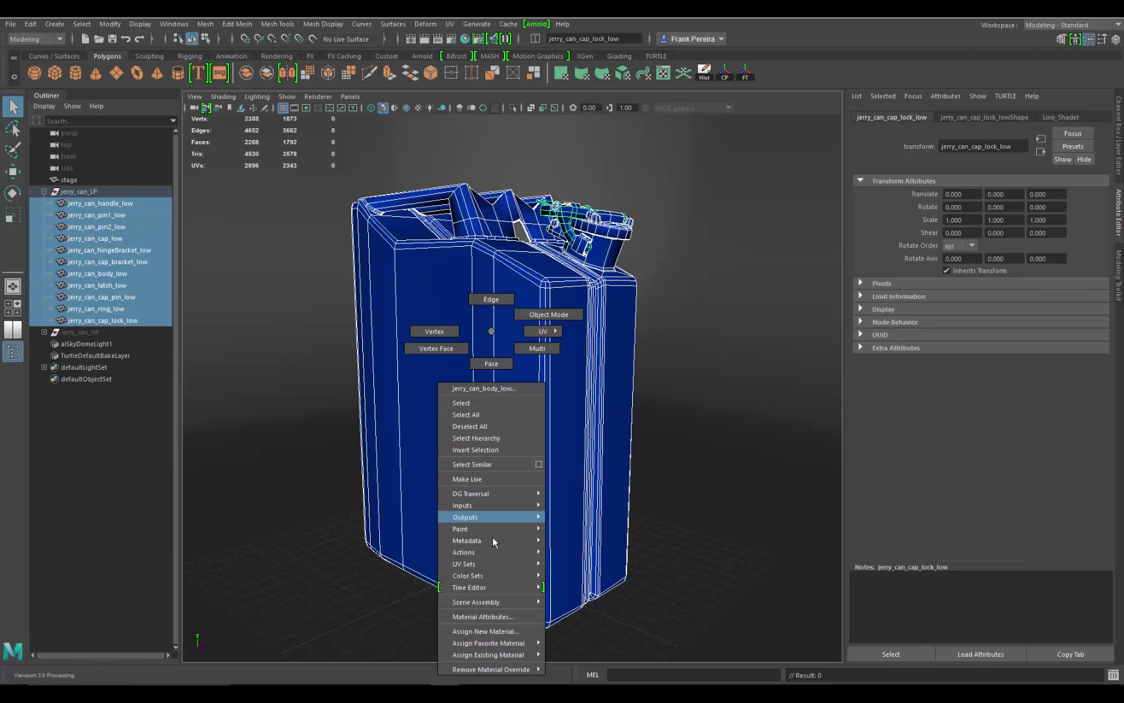
mouse_move(499, 601)
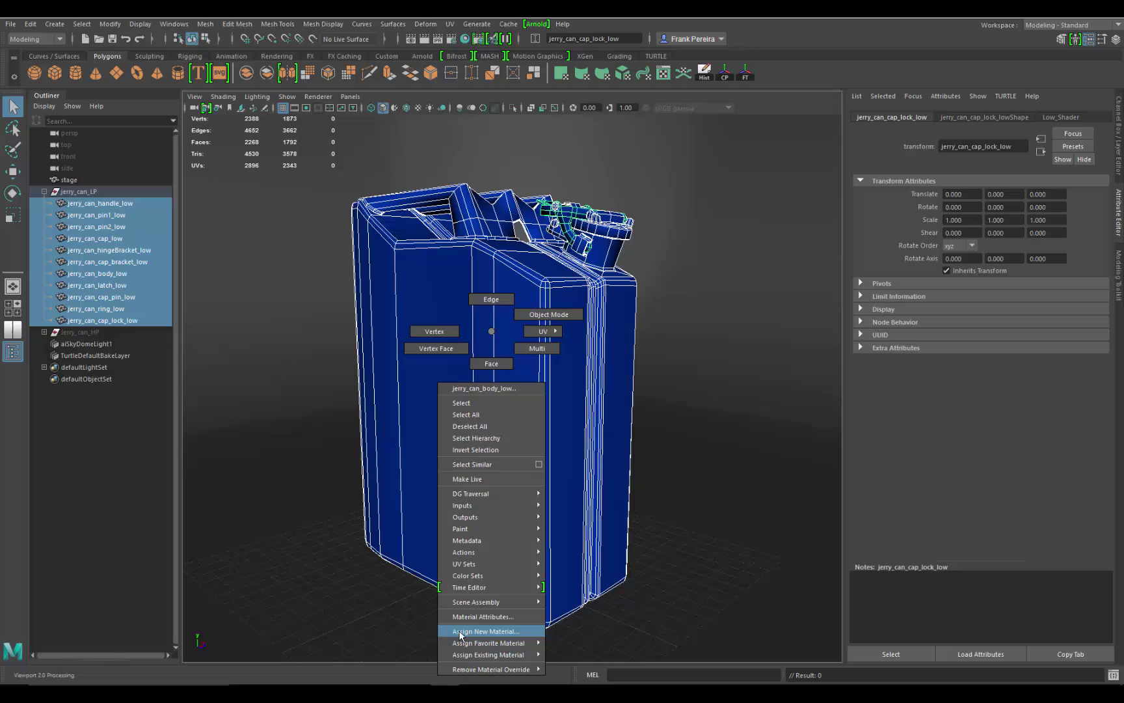
left_click(492, 632)
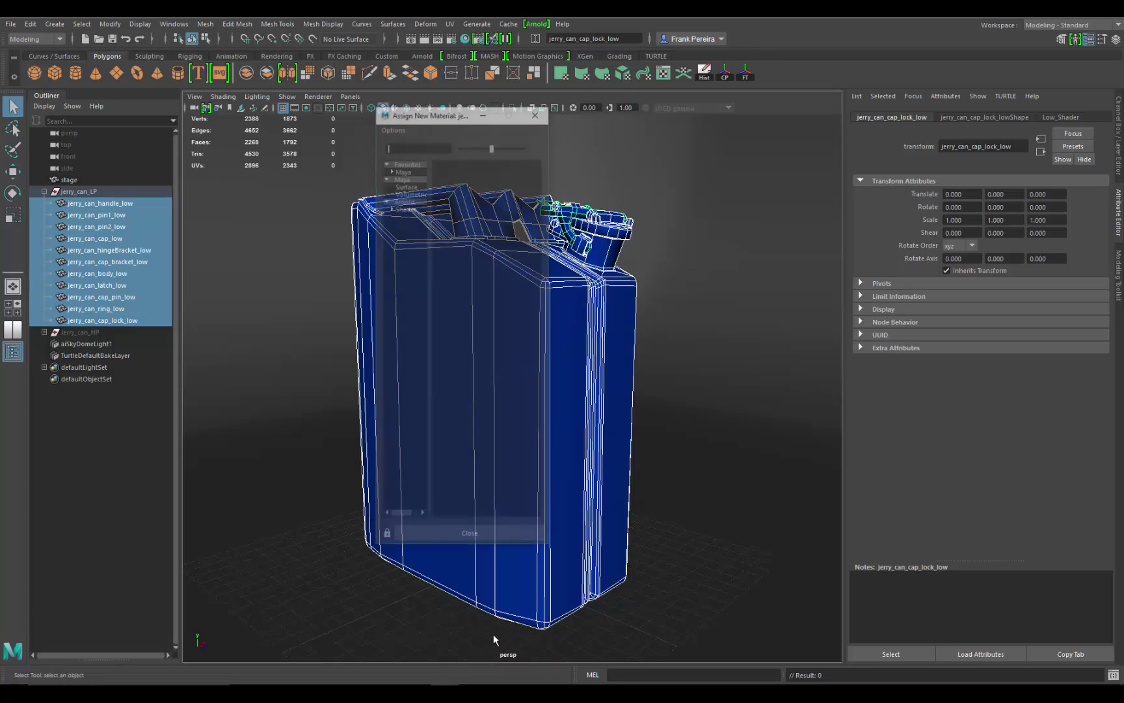
left_click(403, 206)
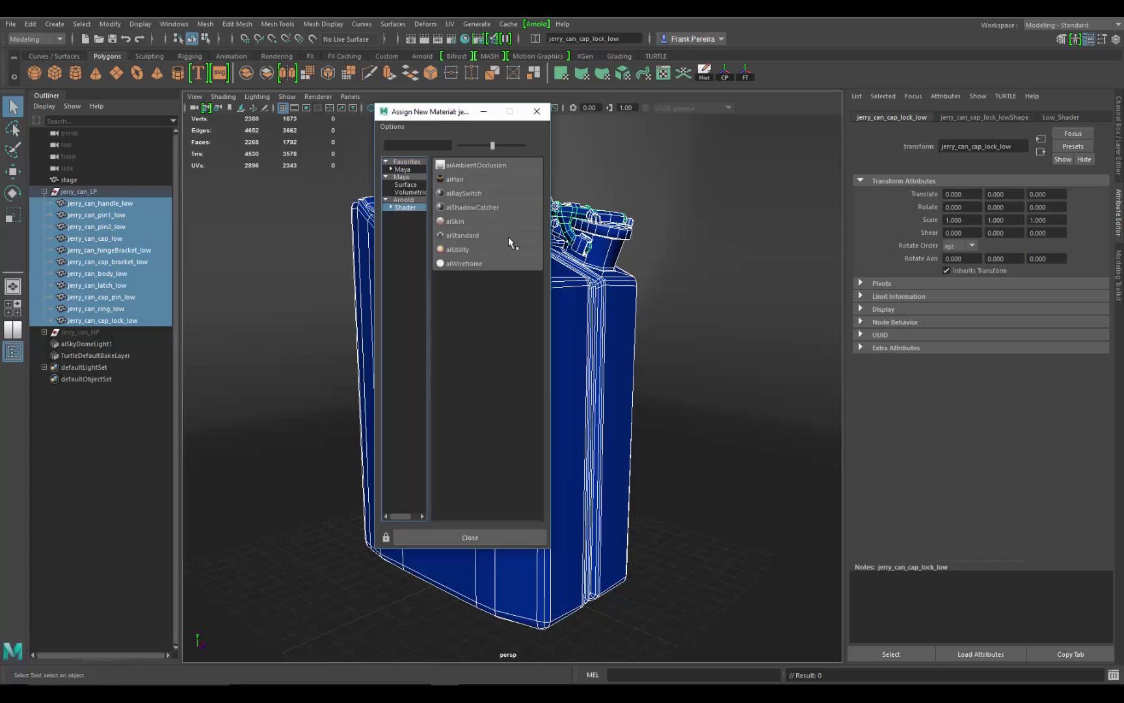
left_click(480, 235)
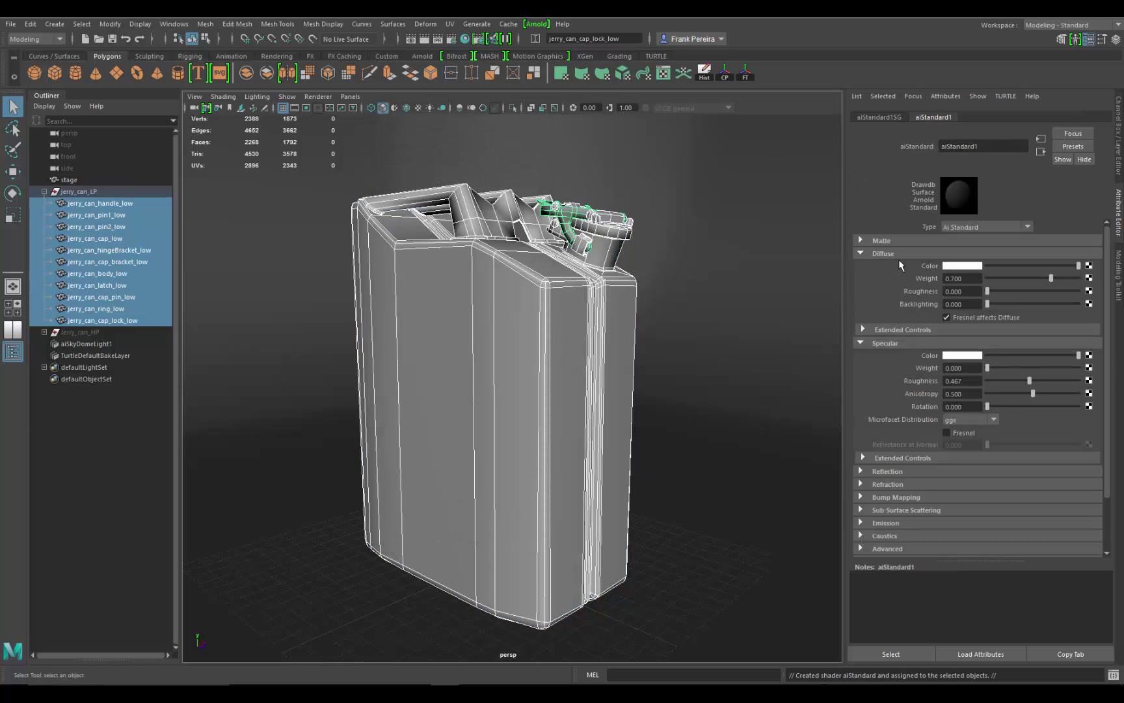
- Connect a file texture (file2) with filter type Off to aiStandard1's Diffuse Color, then browse for its image
left_click_drag(844, 267, 814, 264)
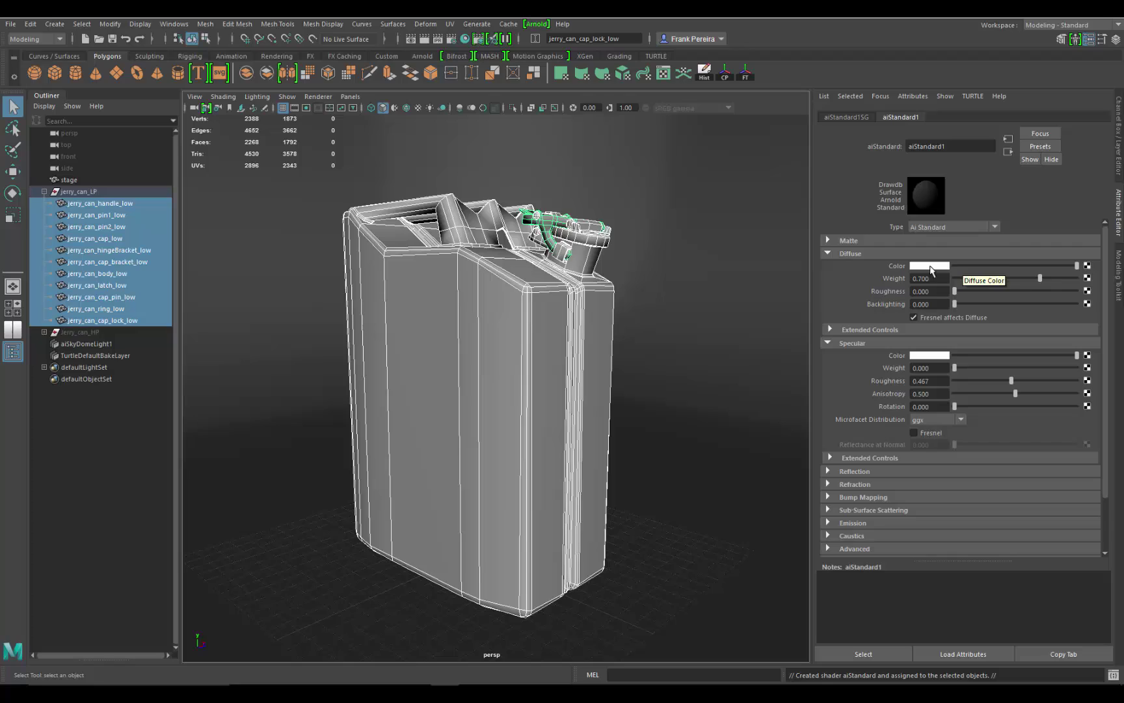
left_click(1086, 266)
left_click(514, 249)
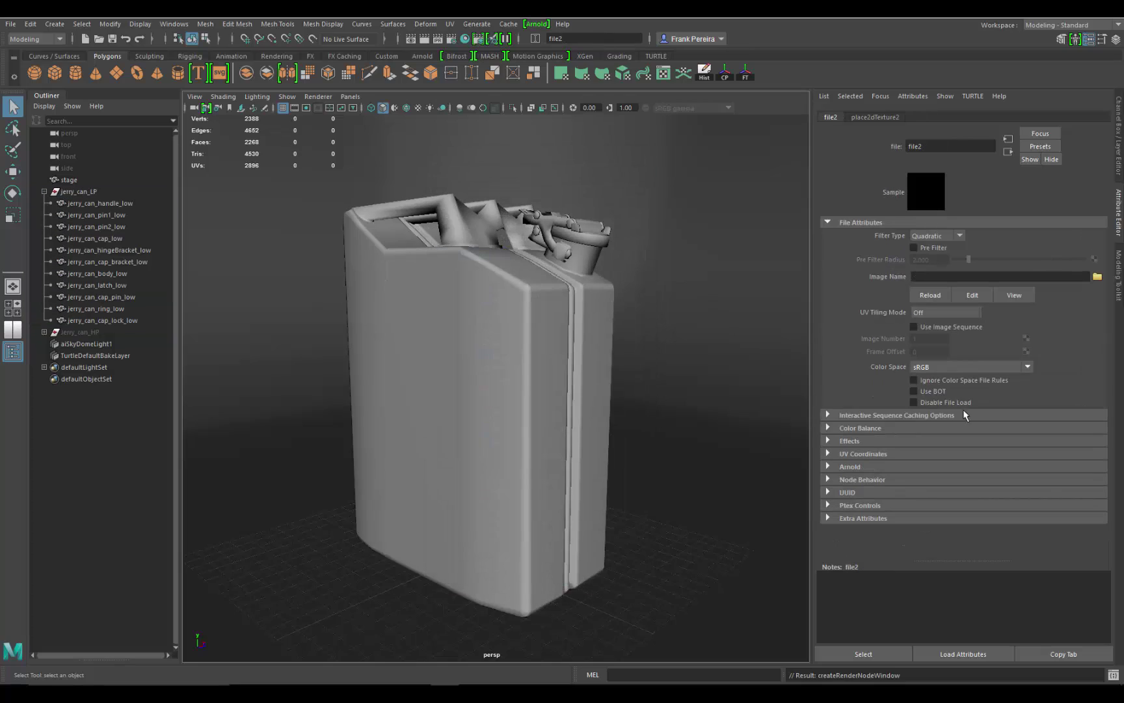
left_click(924, 239)
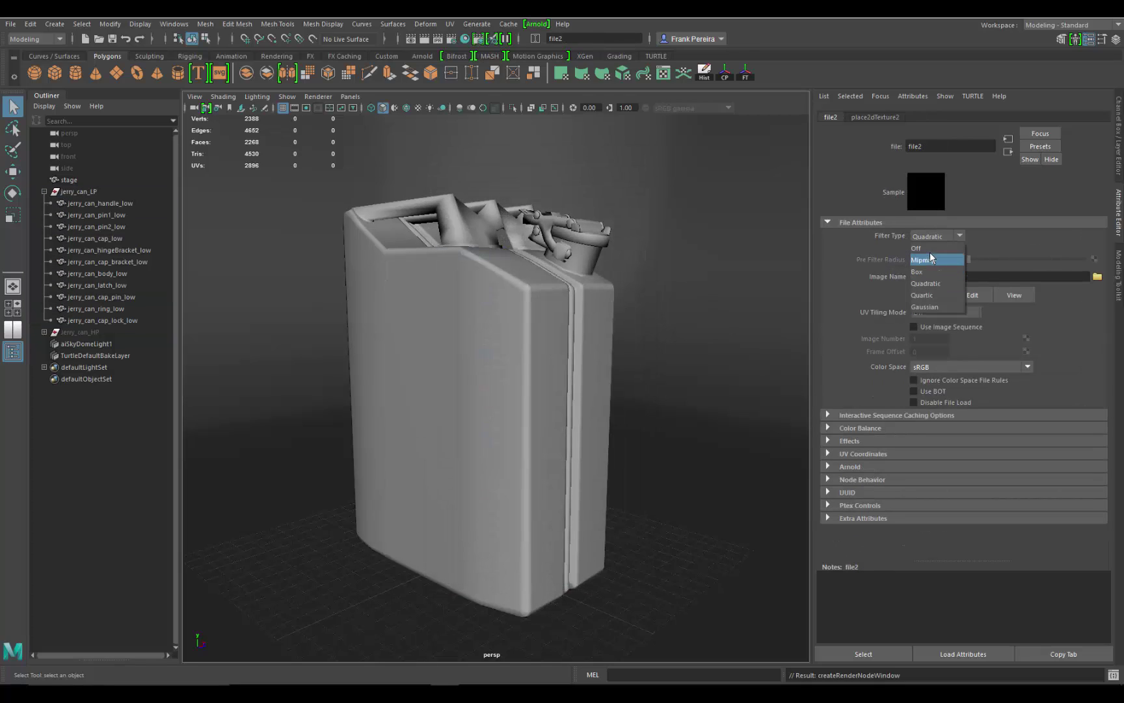
left_click(927, 252)
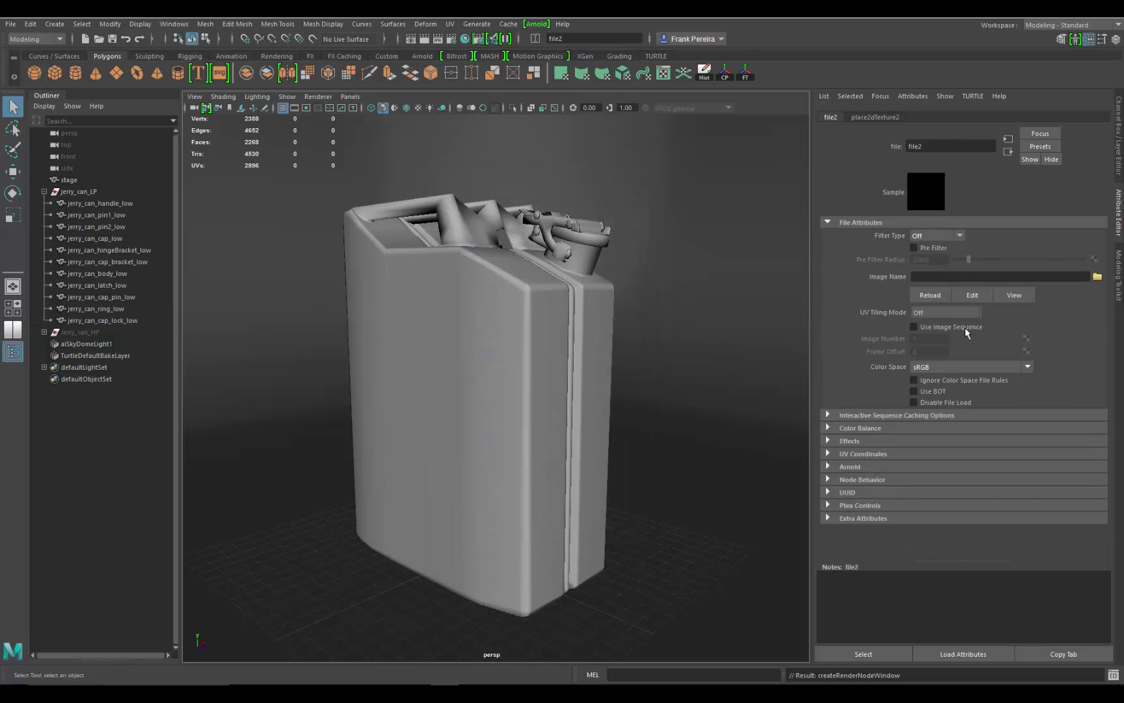
left_click(1098, 277)
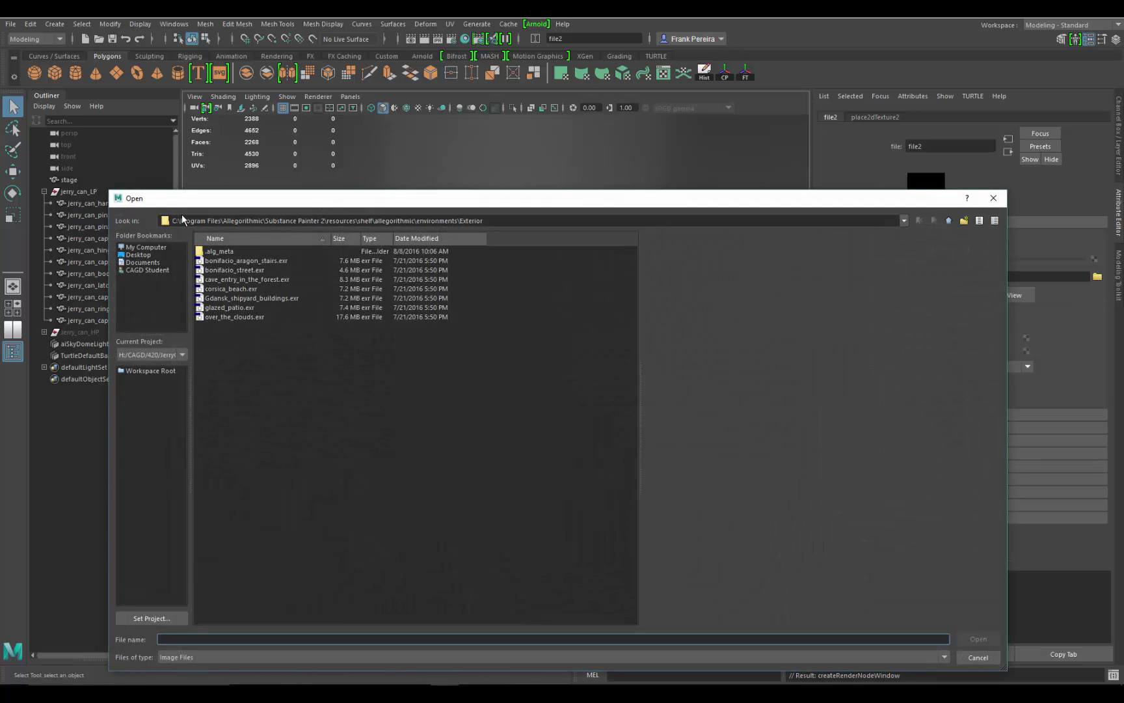
- Leave the Exterior environments folder and go to the CAGD (H:) drive
left_click(949, 220)
left_click(949, 221)
left_click(948, 221)
left_click(949, 220)
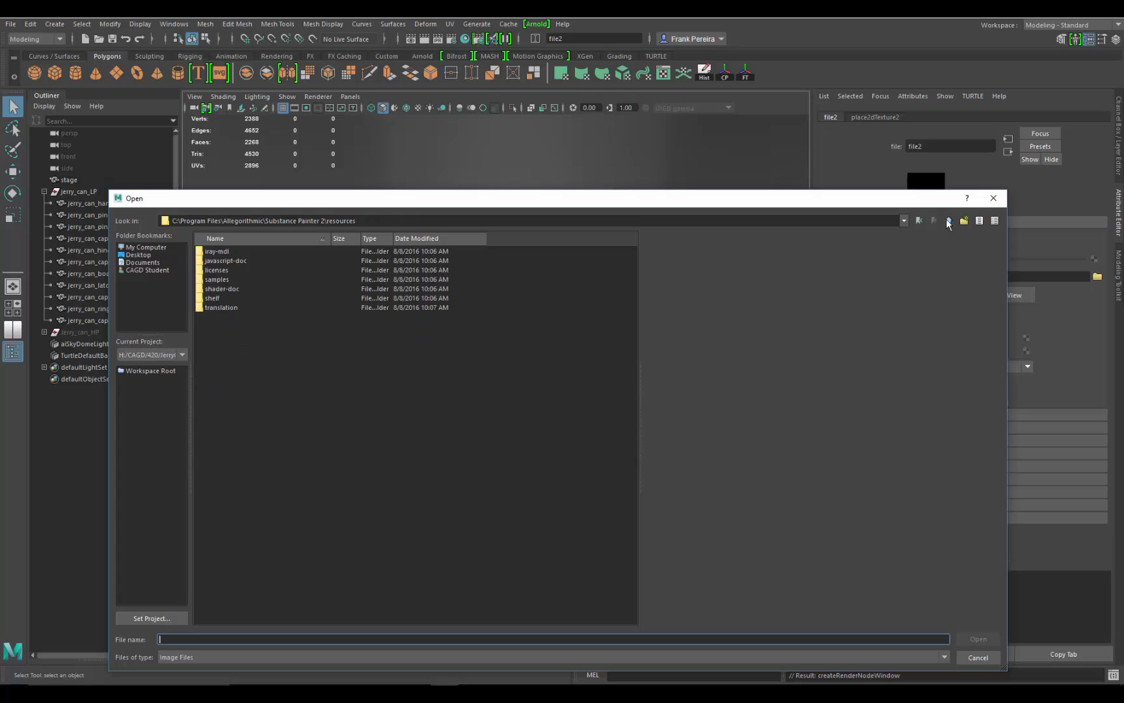
left_click(949, 221)
left_click(949, 221)
left_click(949, 221)
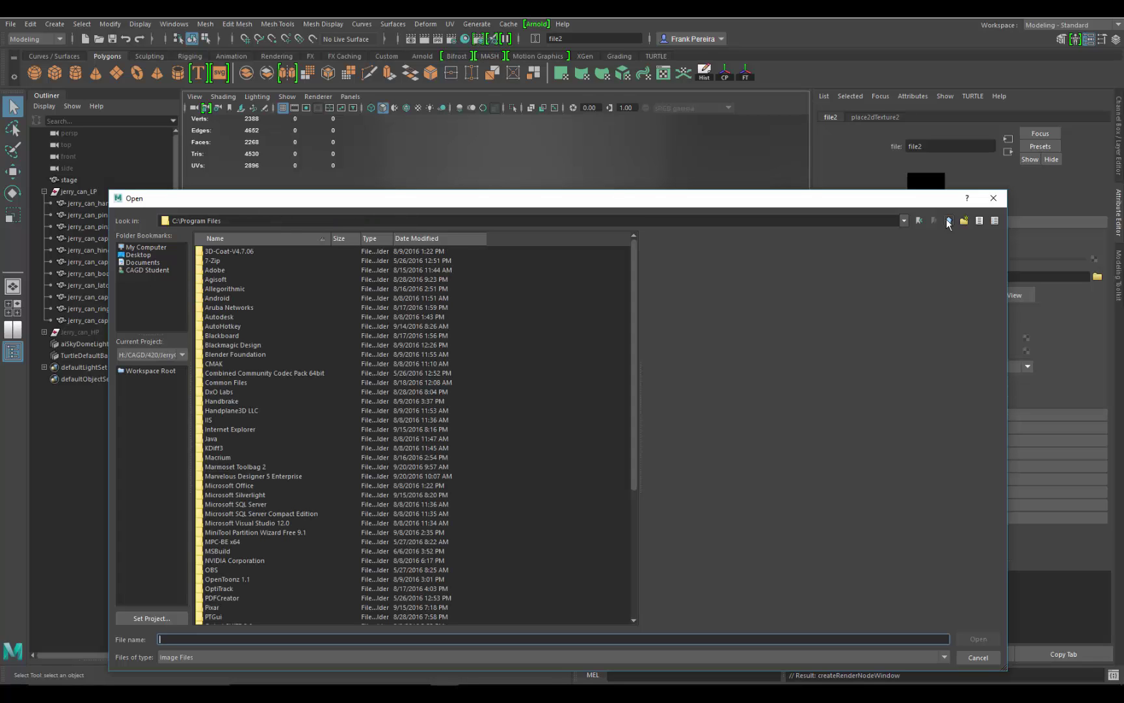
left_click(143, 246)
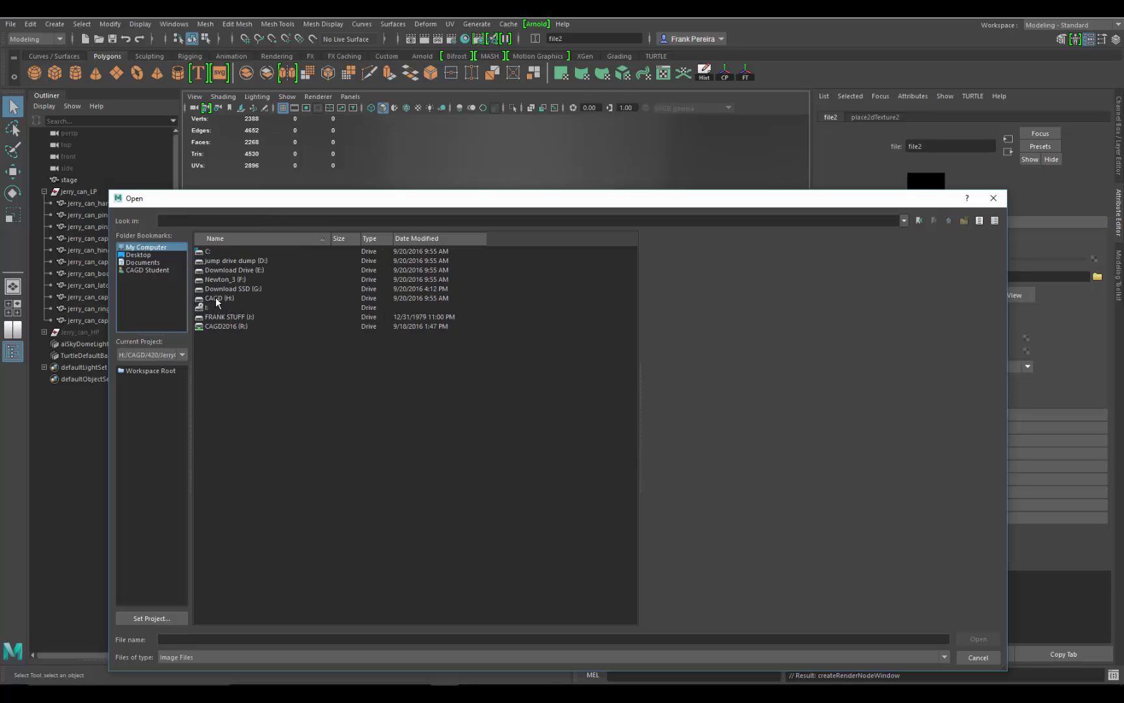
double_click(219, 298)
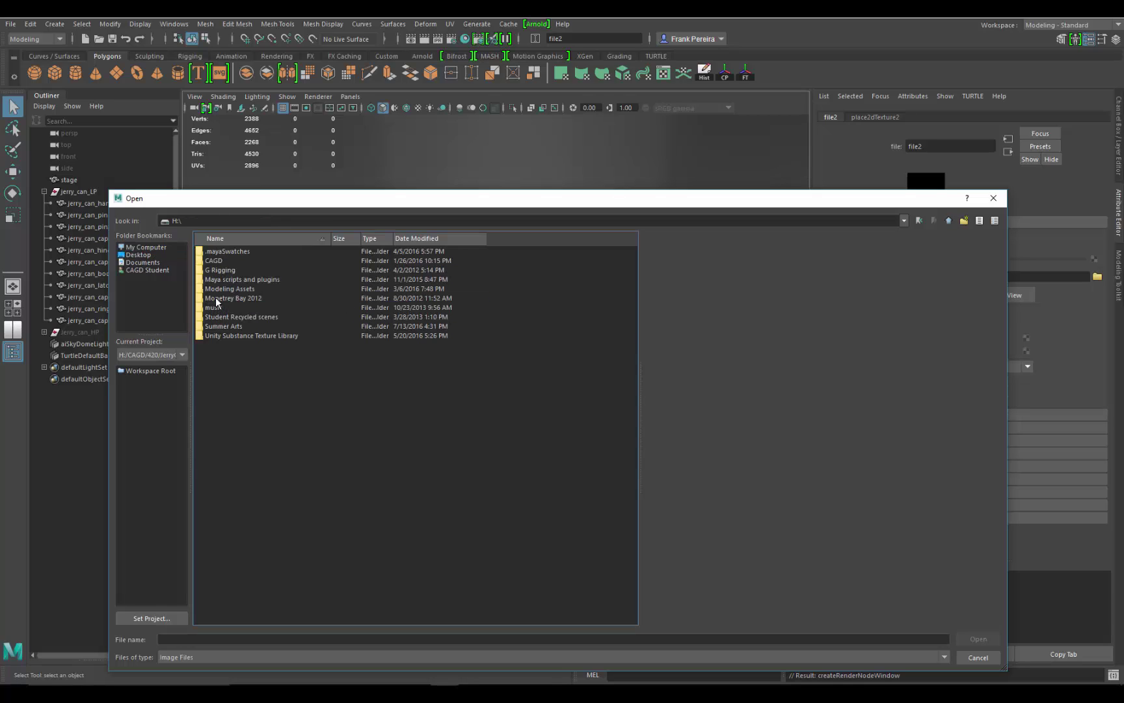
- Open the folder CAGD\420\JerryCan Project\sourceimages\SP export
double_click(211, 259)
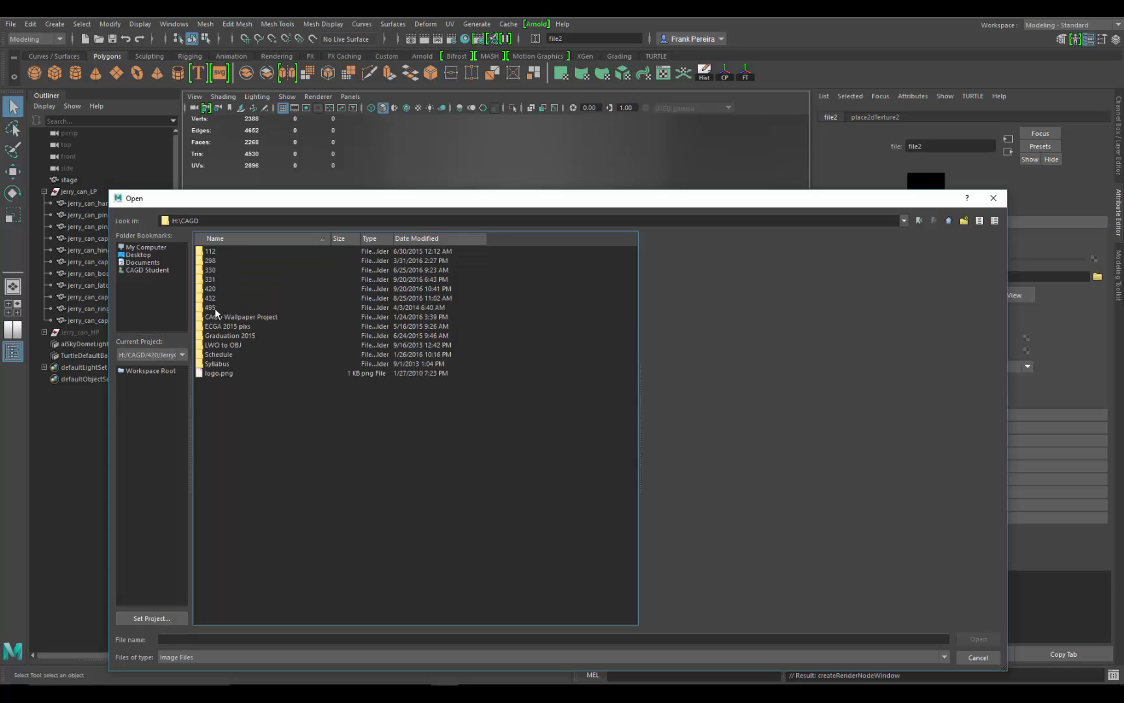
double_click(211, 289)
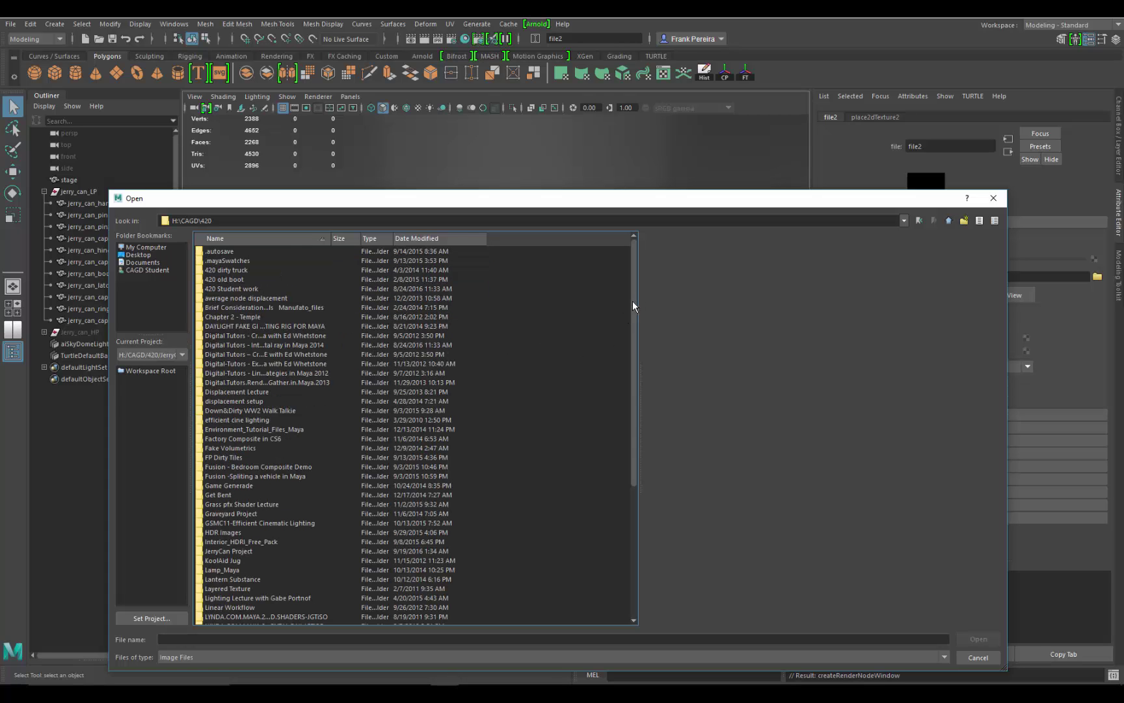
scroll(632, 305, "down", 7)
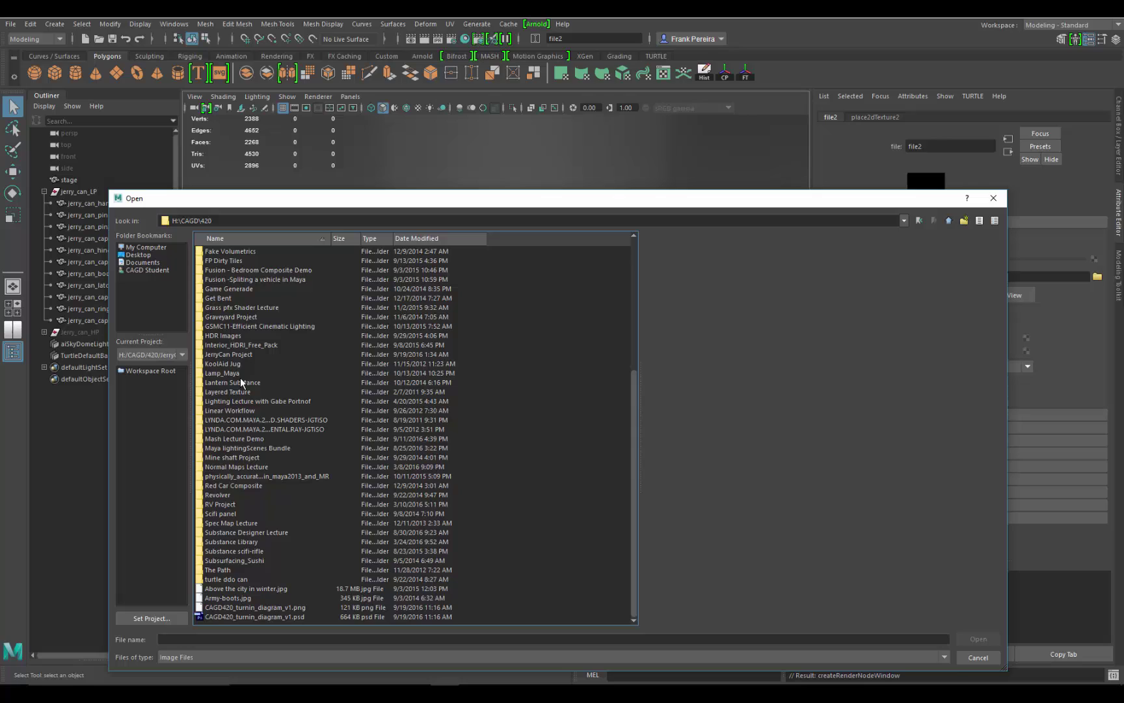
double_click(227, 355)
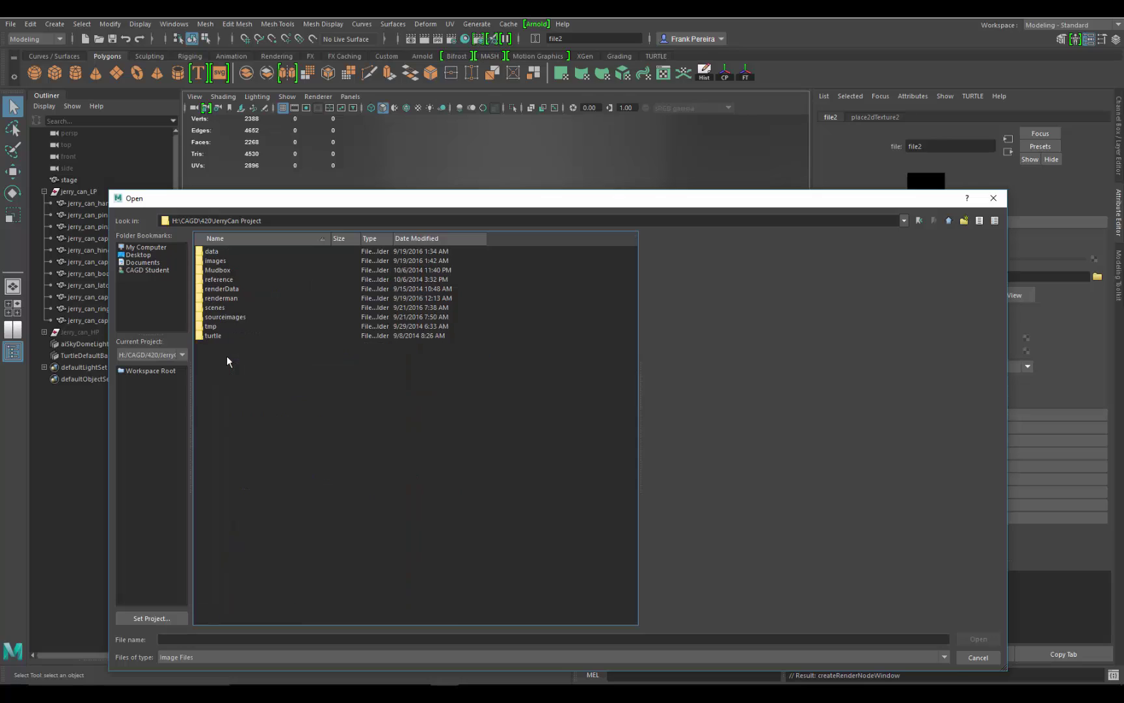
left_click(216, 319)
double_click(216, 319)
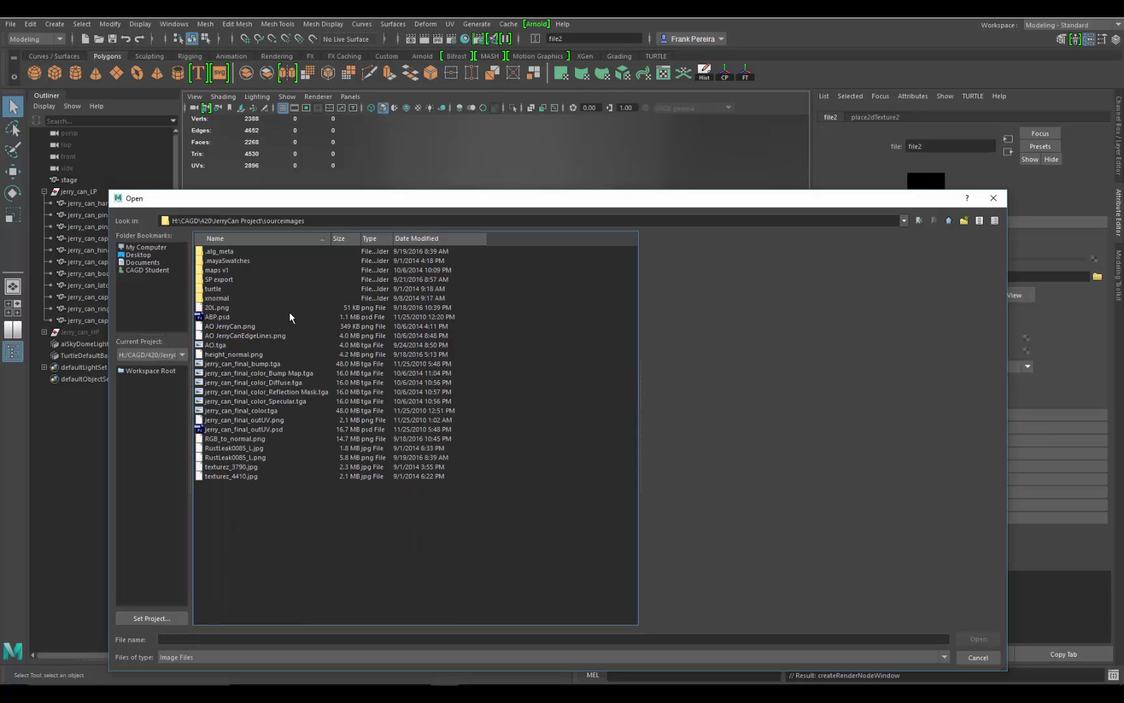
double_click(214, 279)
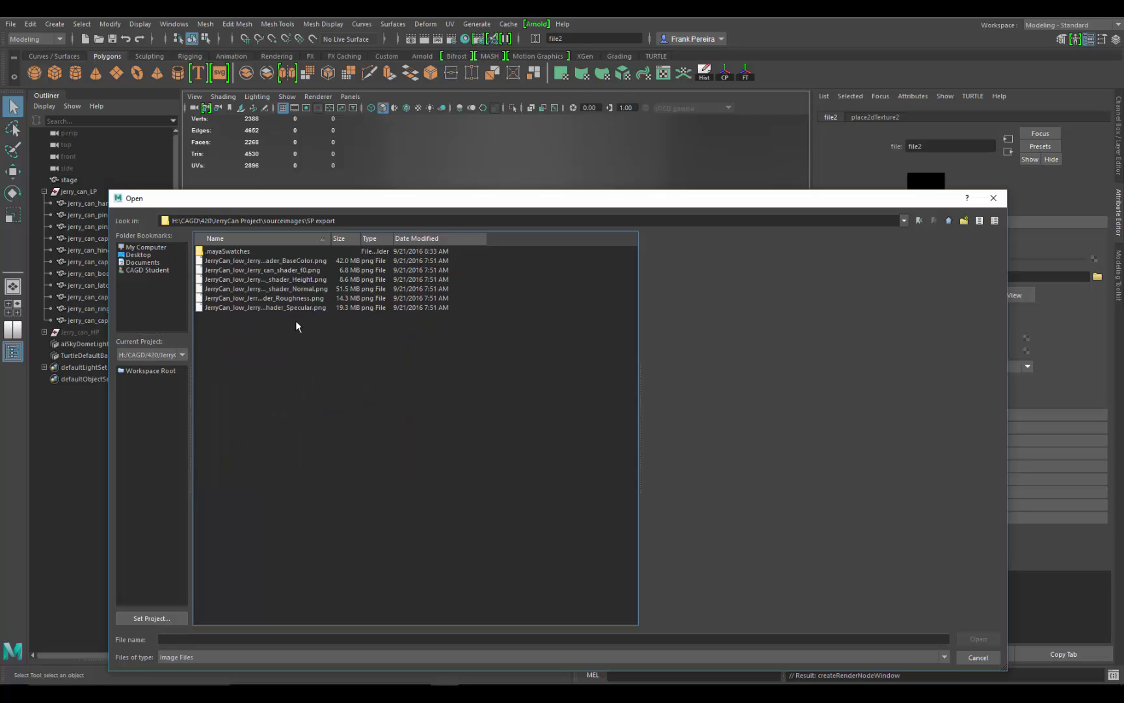
- Load JerryCan_low_Jerry_can_shader_BaseColor.png as file2's image
left_click_drag(331, 239, 343, 238)
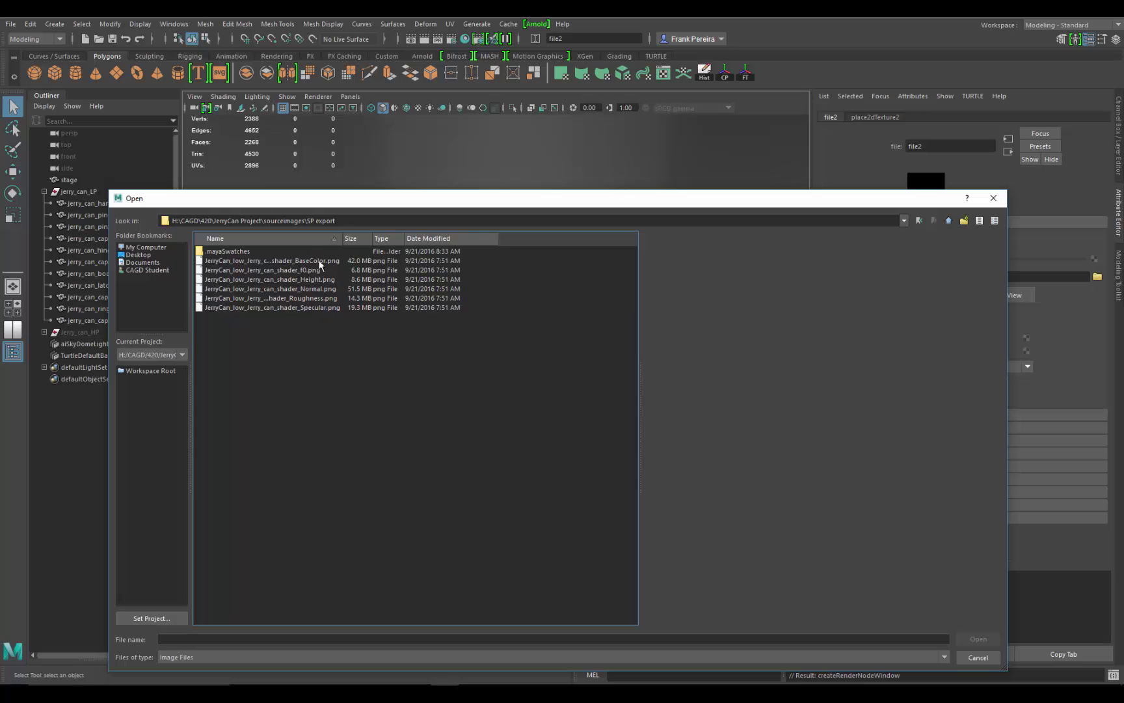
left_click(257, 261)
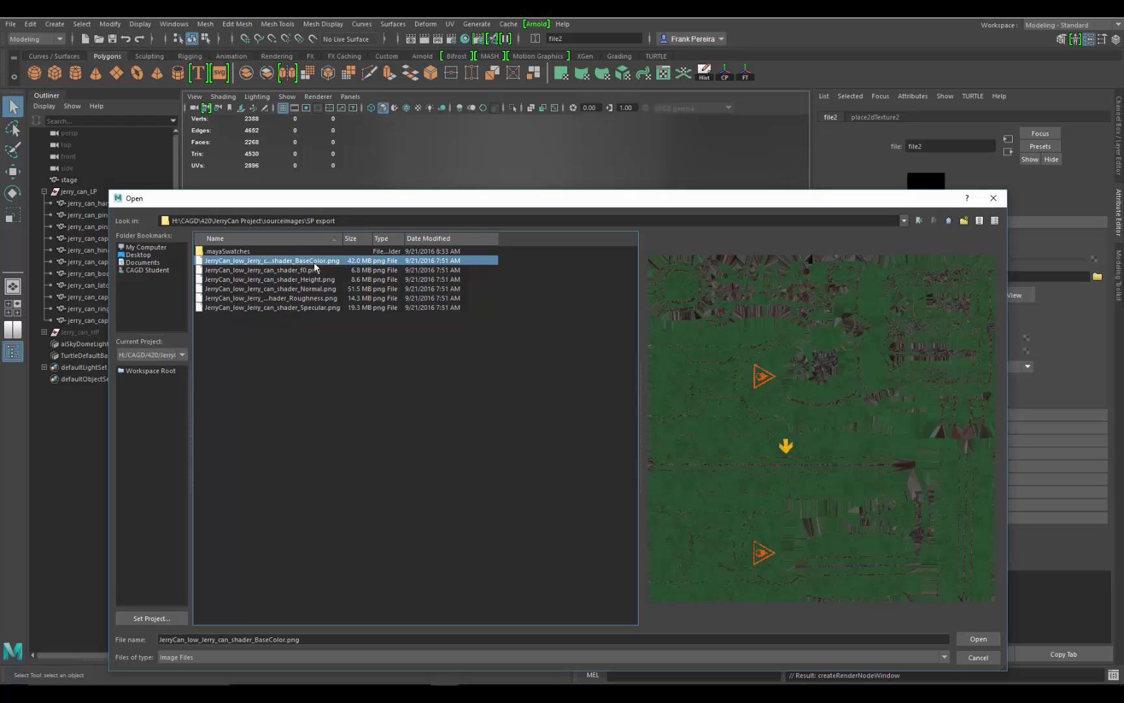
left_click(979, 639)
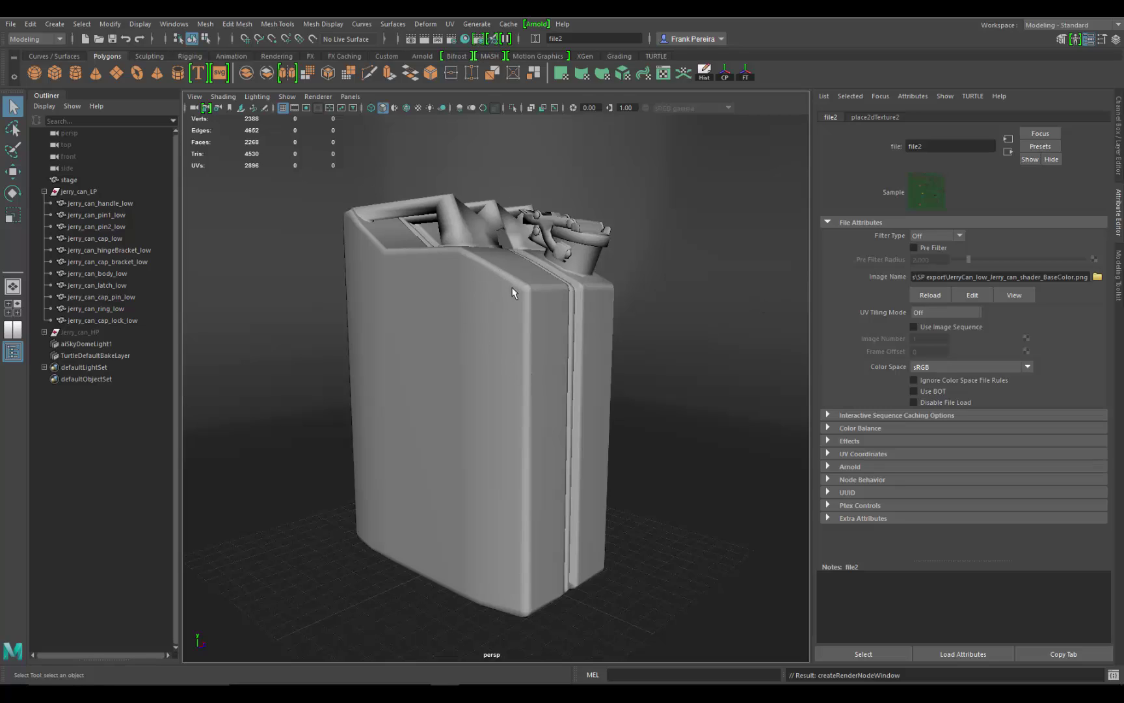
- Turn on textured display with default lighting so the green base colour map shows on the can
left_click(418, 108)
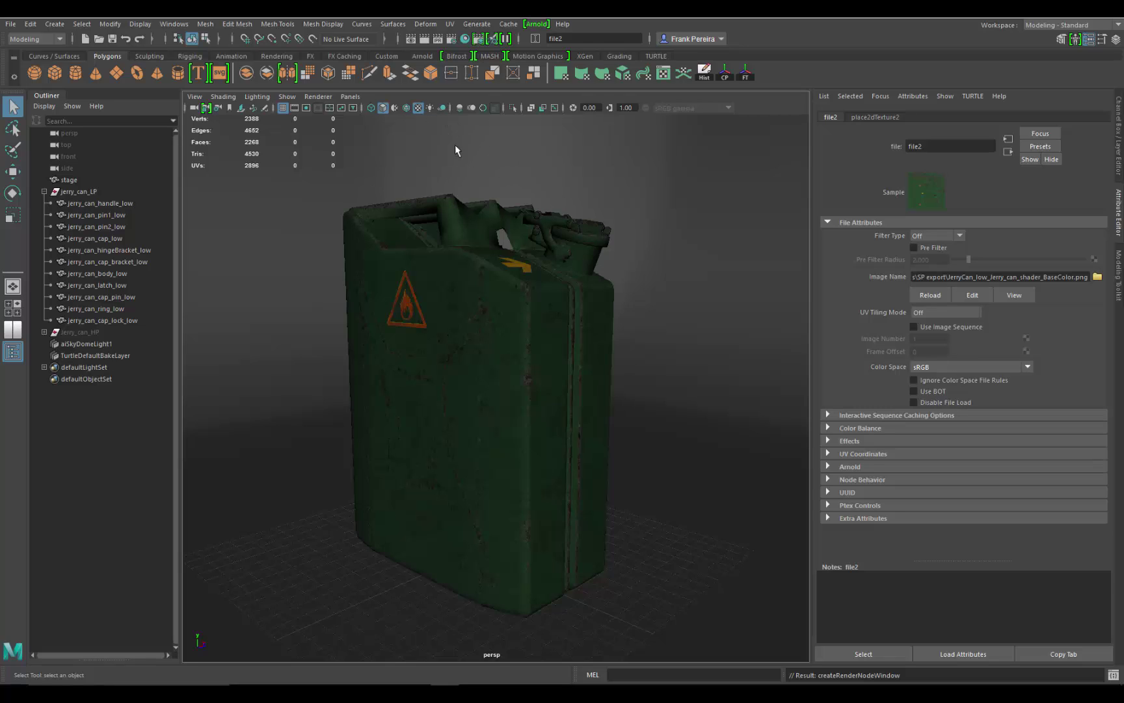
left_click(429, 107)
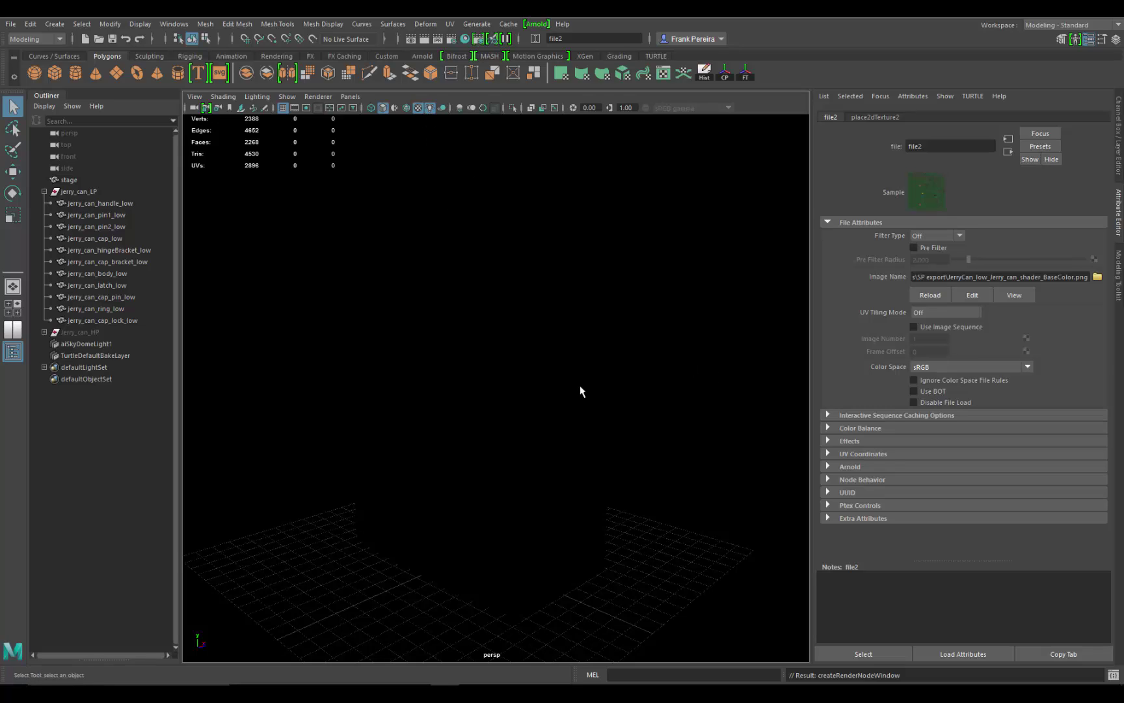
left_click(430, 108)
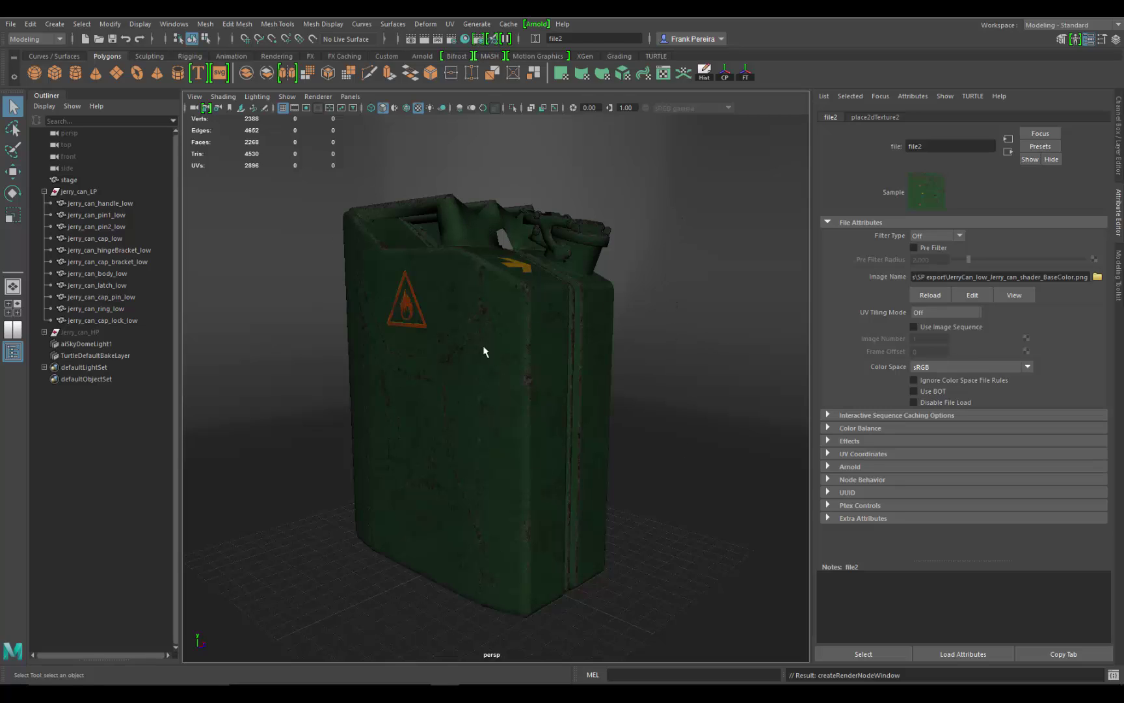
left_click(504, 291)
- Rename the body's aiStandard1 shader to Jerry_Can_Shader
left_click(502, 396)
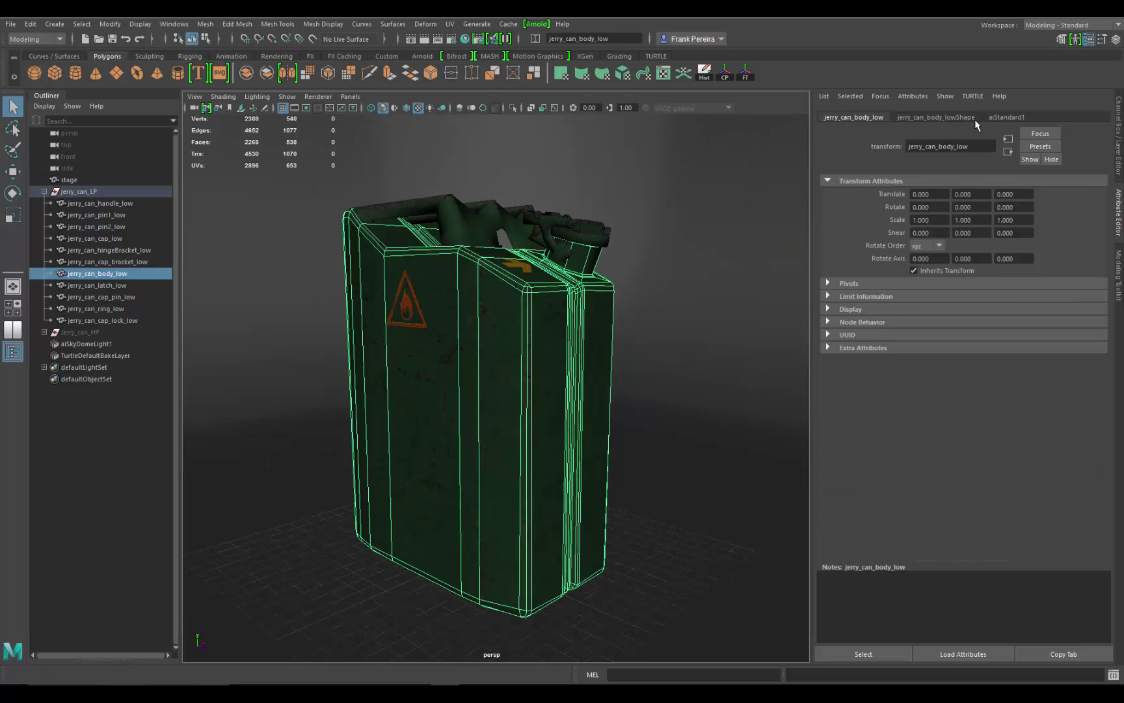
left_click(1005, 118)
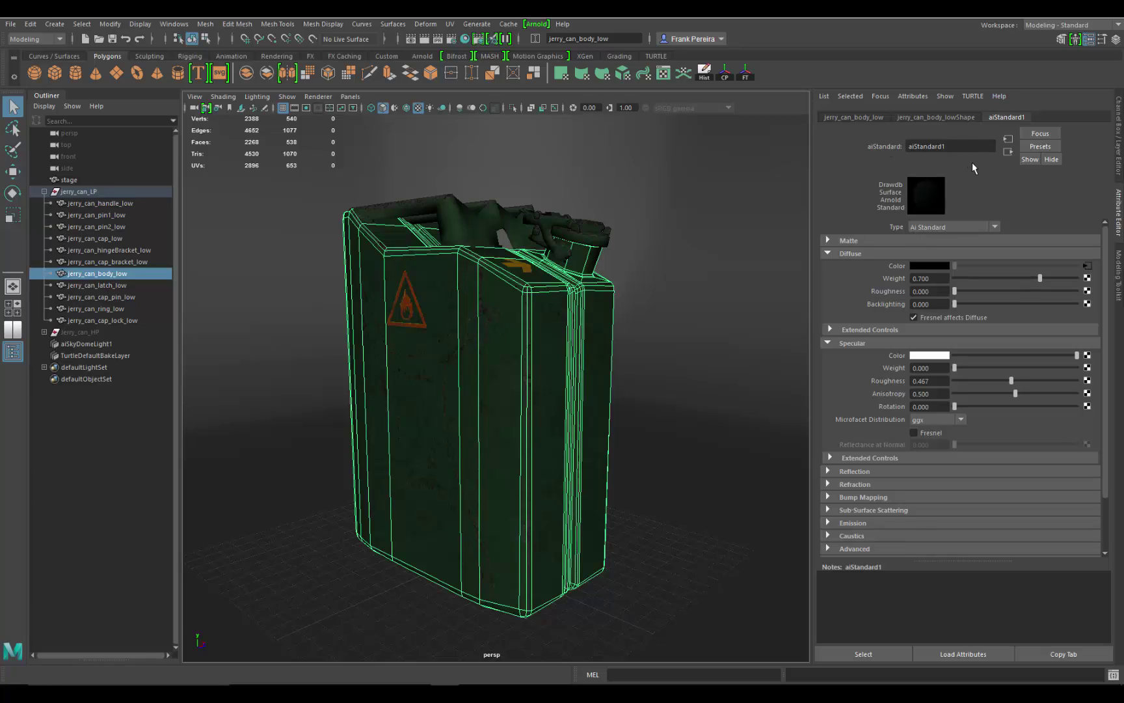
key("BackSpace")
key("BackSpace")
key("BackSpace")
key("BackSpace")
key("BackSpace")
key("BackSpace")
key("BackSpace")
key("BackSpace")
key("BackSpace")
key("BackSpace")
key("BackSpace")
type("Jerry")
type(" Can")
key("Return")
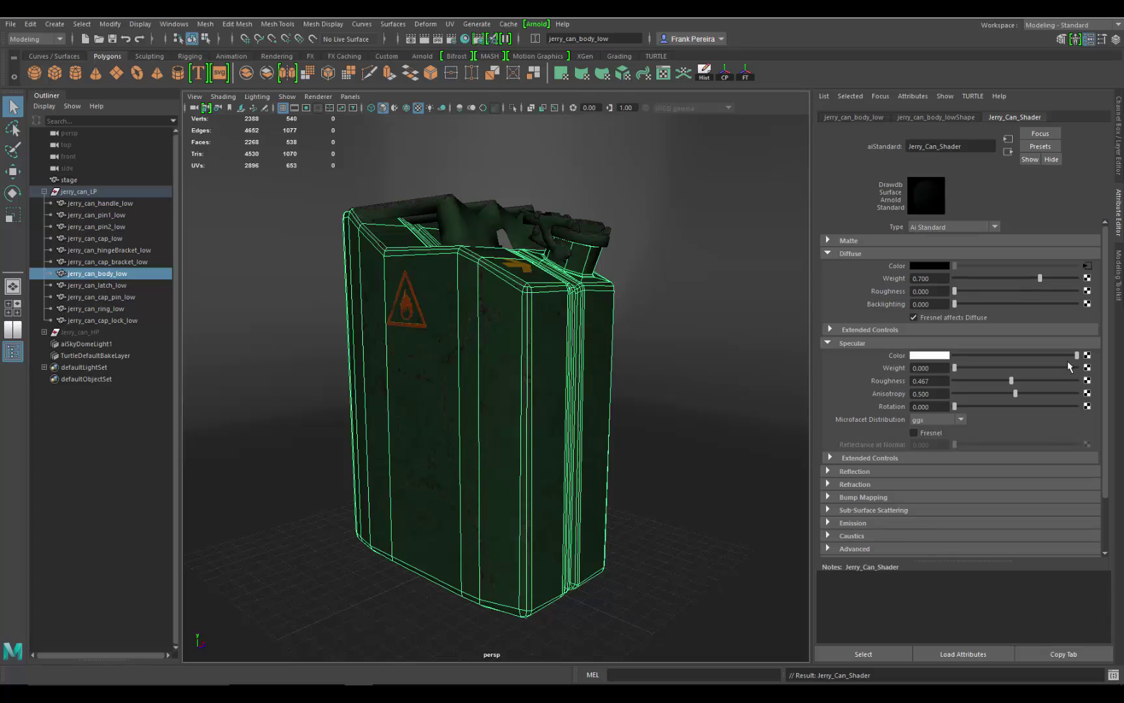
- Connect a file texture (file3) with filter type Off to Specular Color, then browse for its image
left_click(1088, 355)
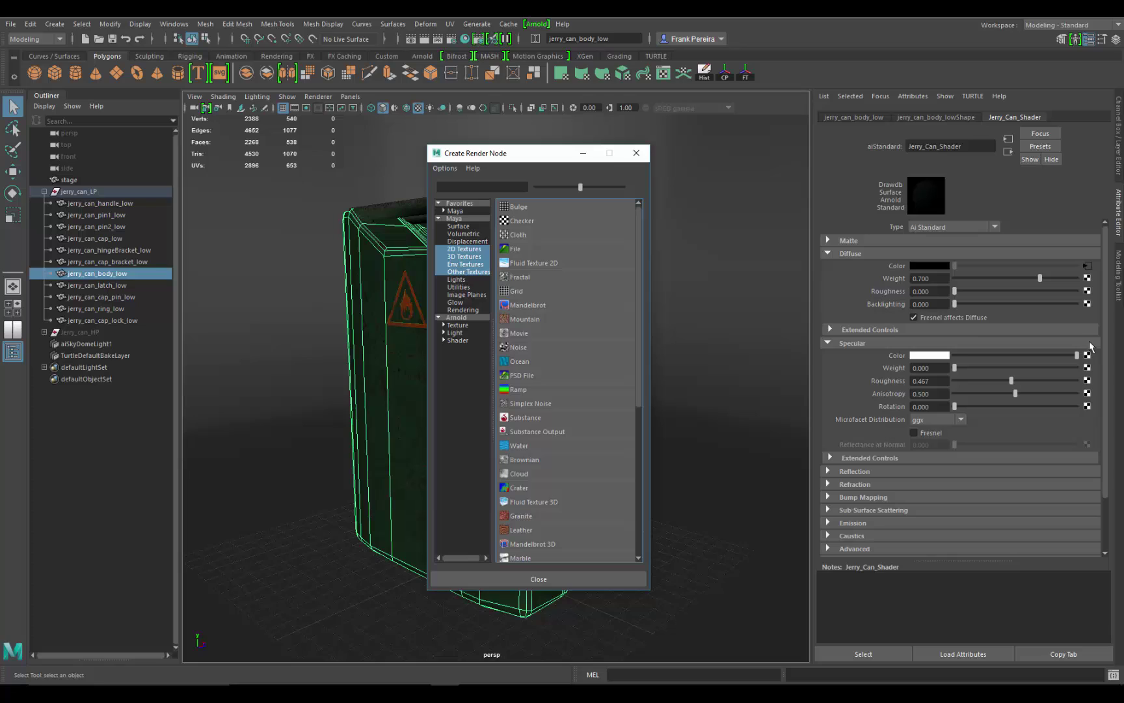
left_click(514, 250)
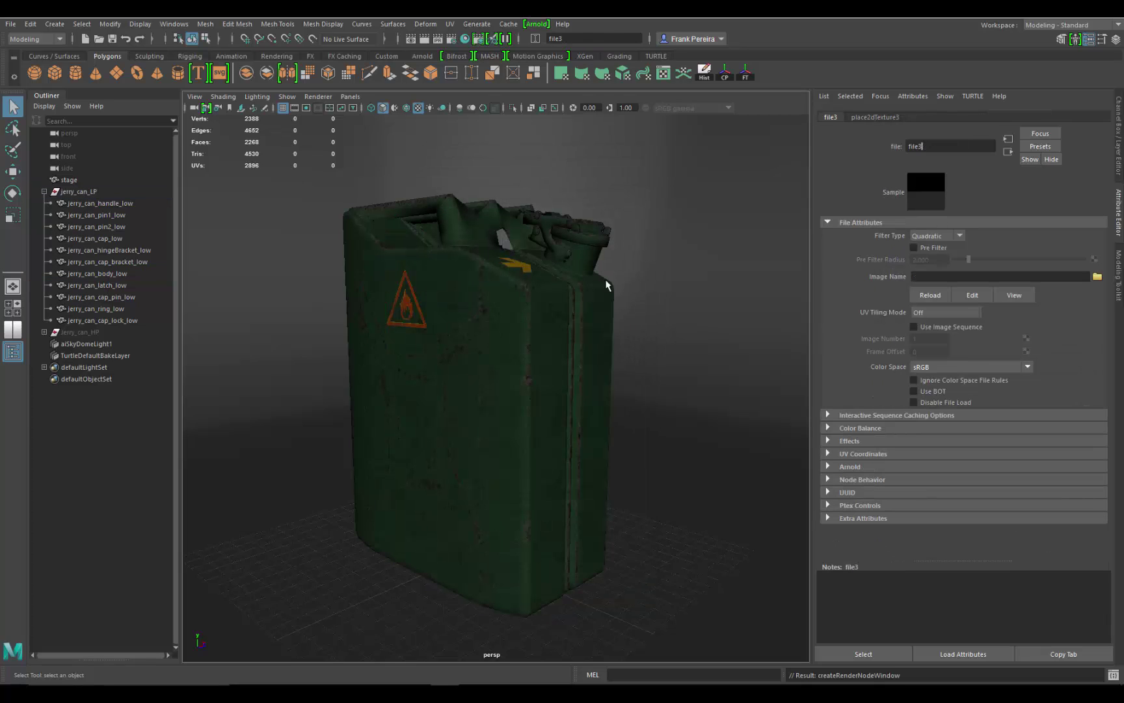
left_click(926, 236)
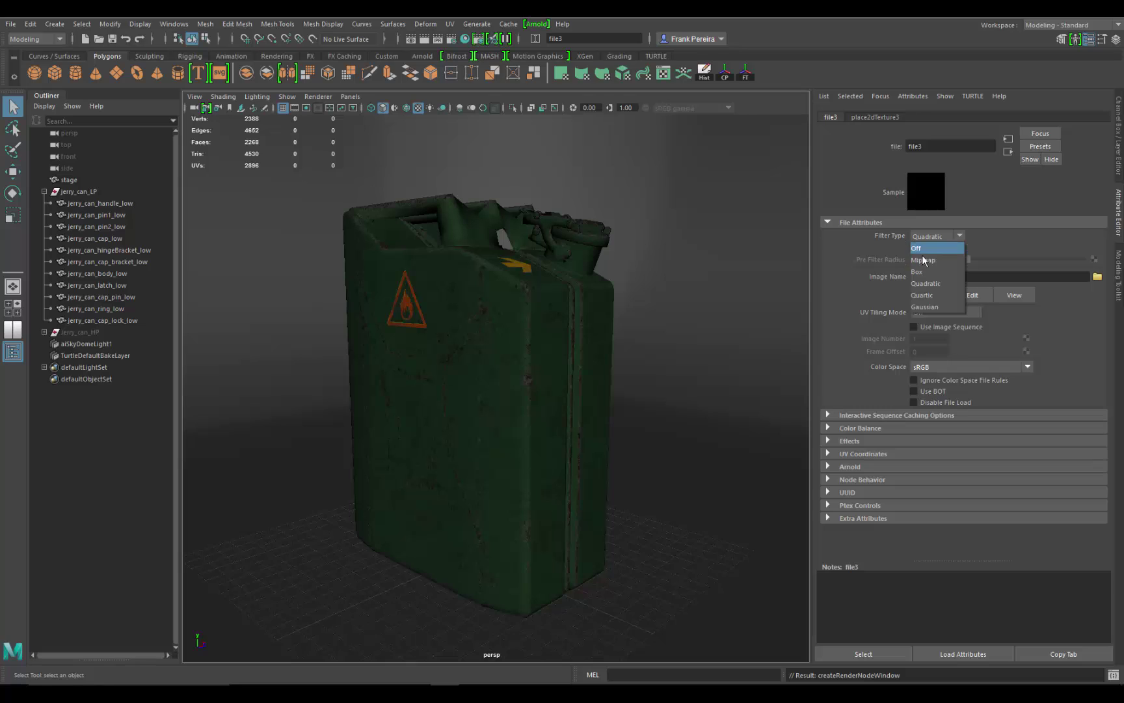
left_click(925, 248)
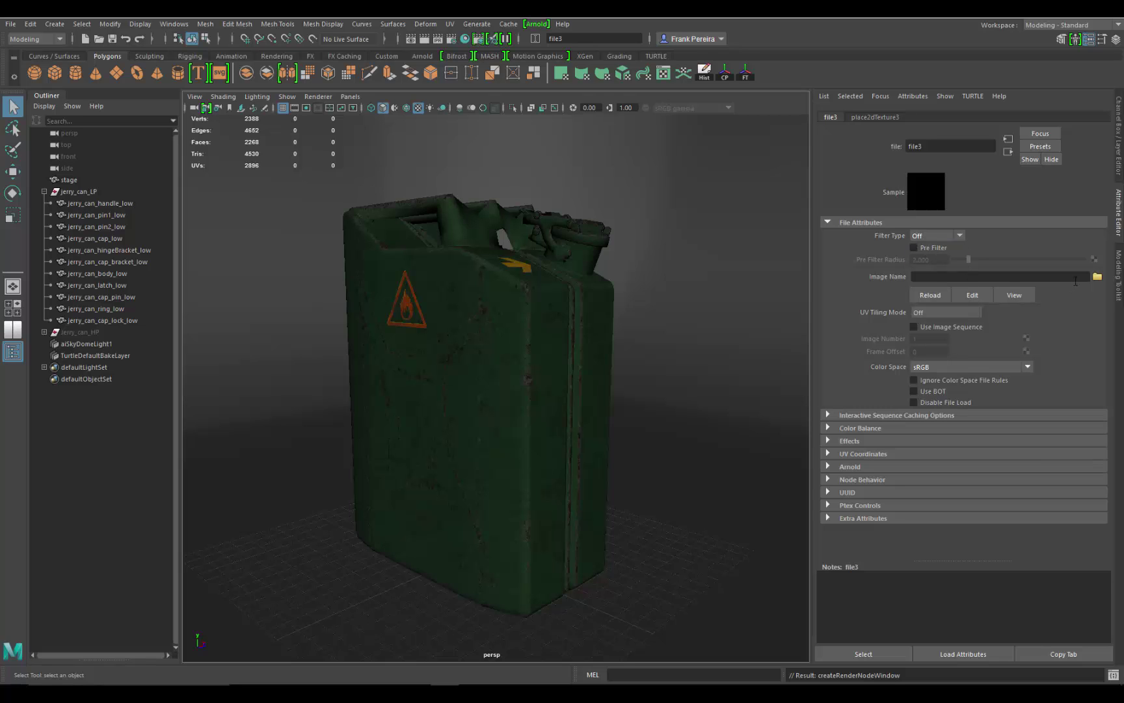
left_click(1098, 278)
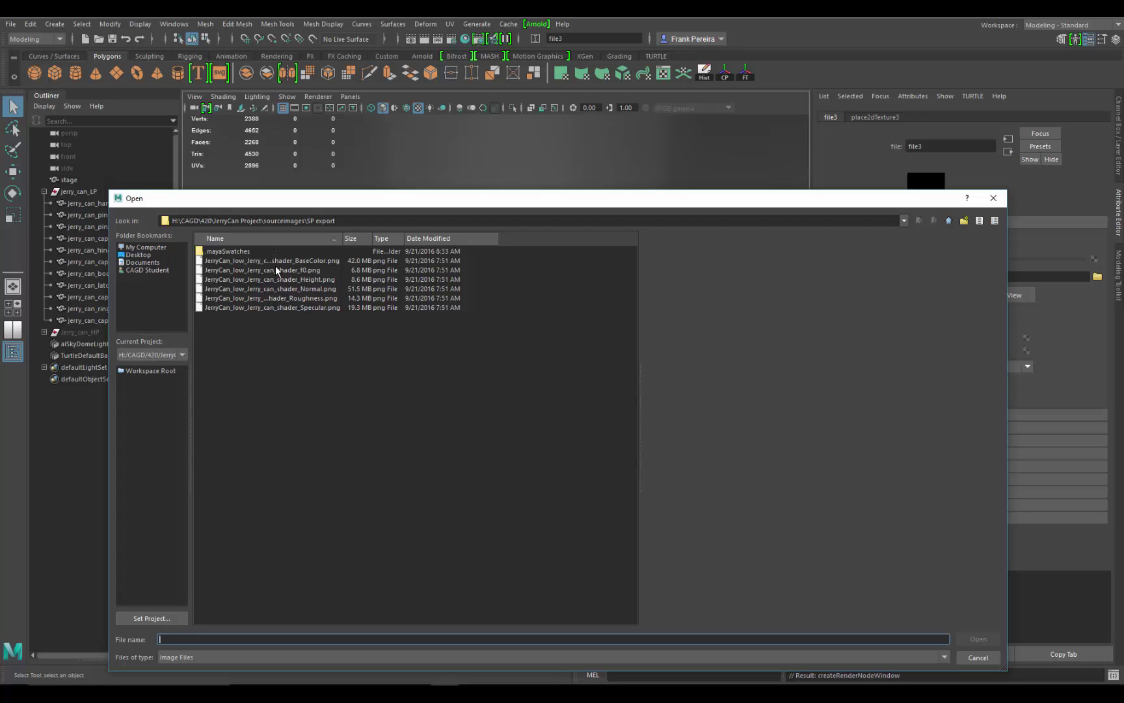
- Load JerryCan_low_Jerry_can_shader_Specular.png into file3 and reselect the body to view Jerry_Can_Shader
left_click(272, 306)
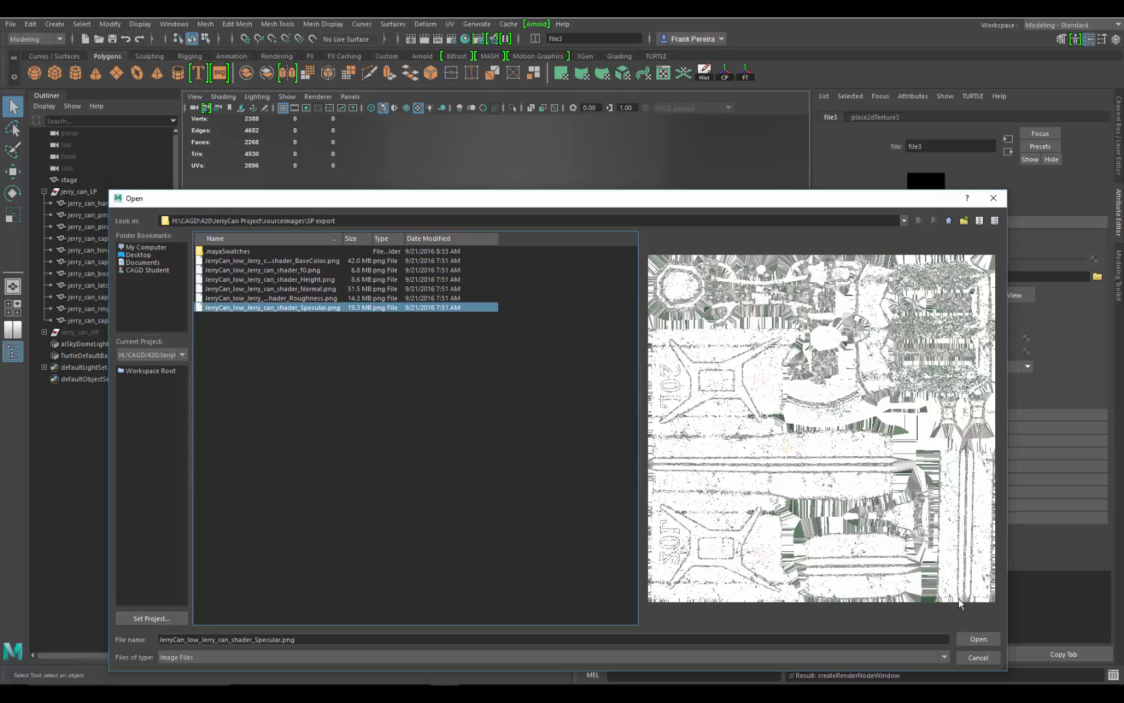
left_click(973, 640)
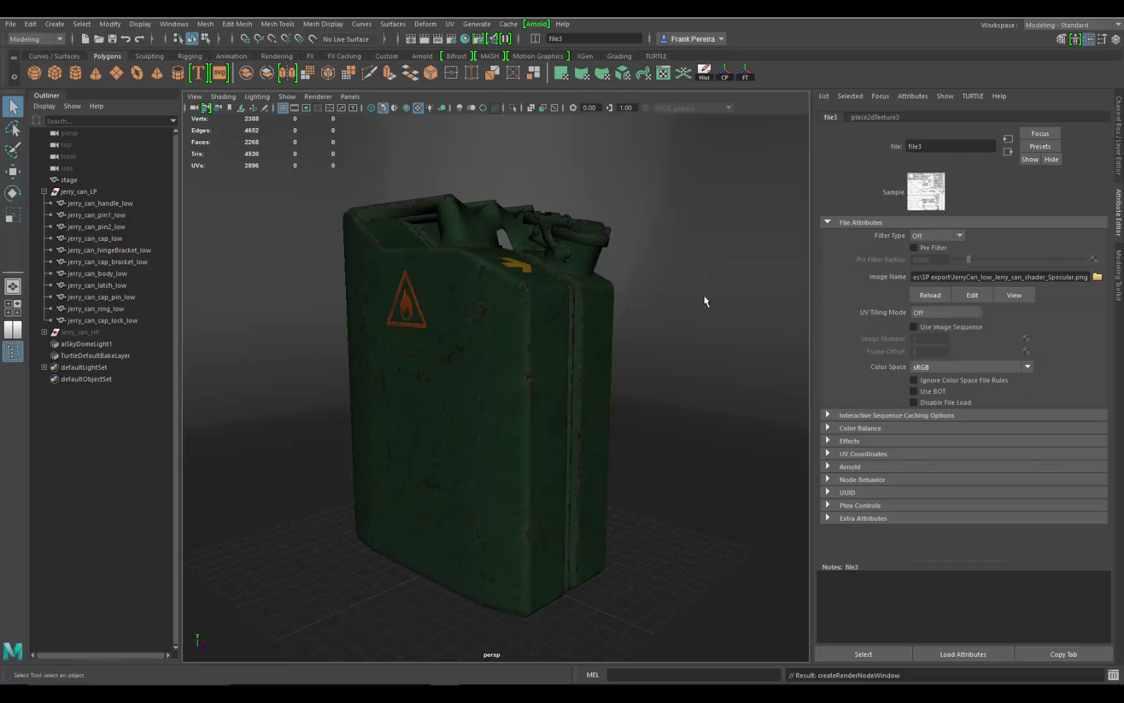
left_click(569, 335)
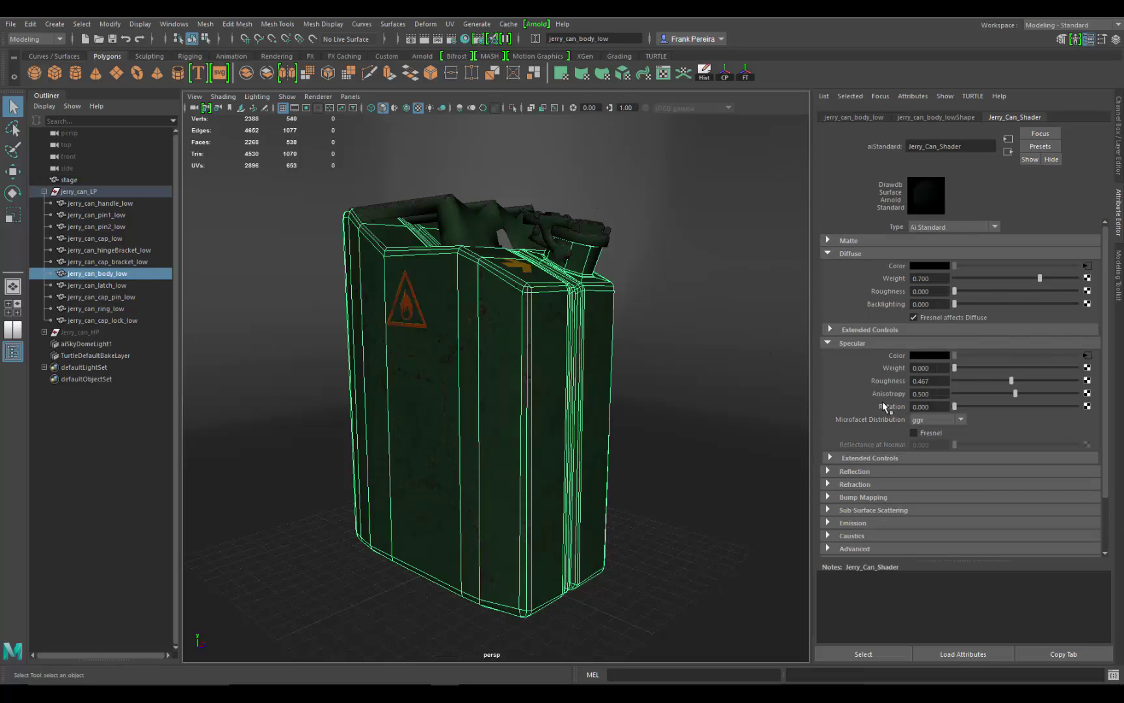
- Connect file4 (filter Off) to Specular Roughness, loading JerryCan_low_Jerry_can_shader_Roughness.png
left_click(1087, 380)
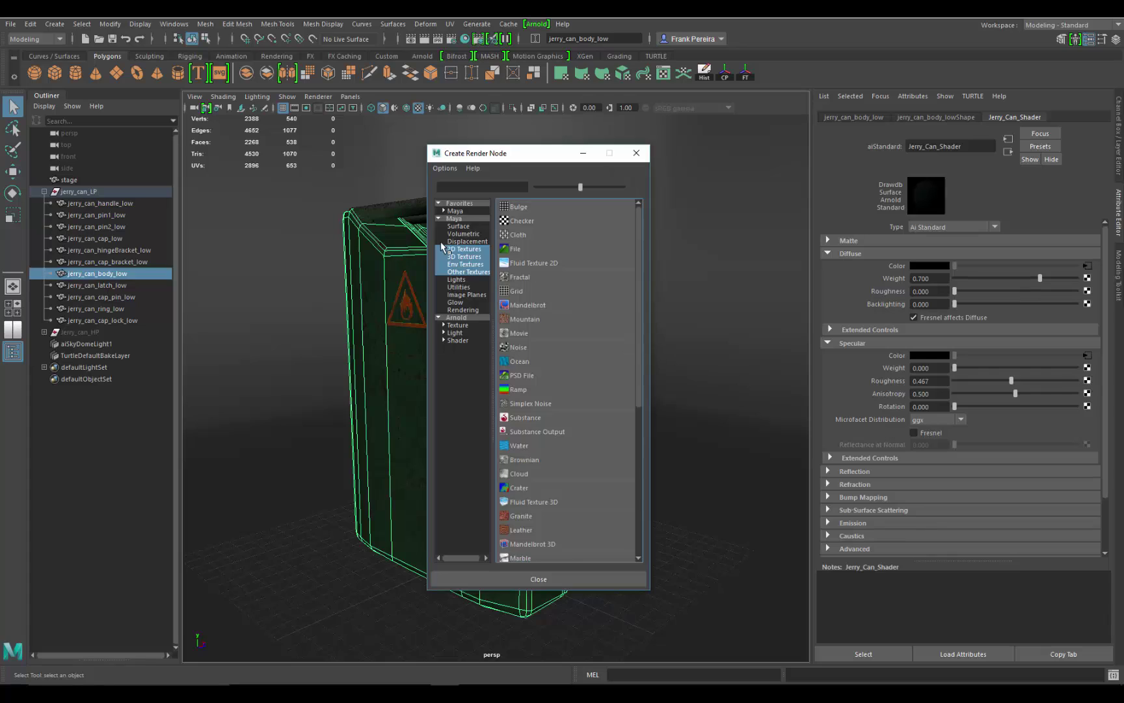
left_click(530, 250)
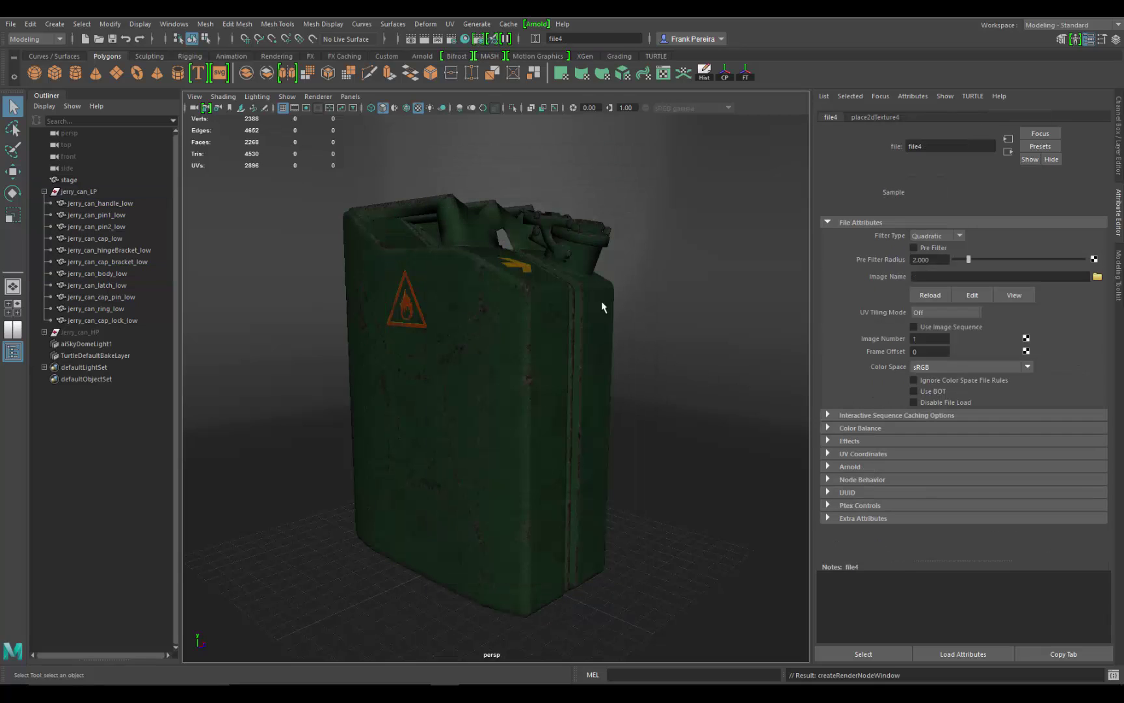
left_click(949, 238)
left_click(929, 247)
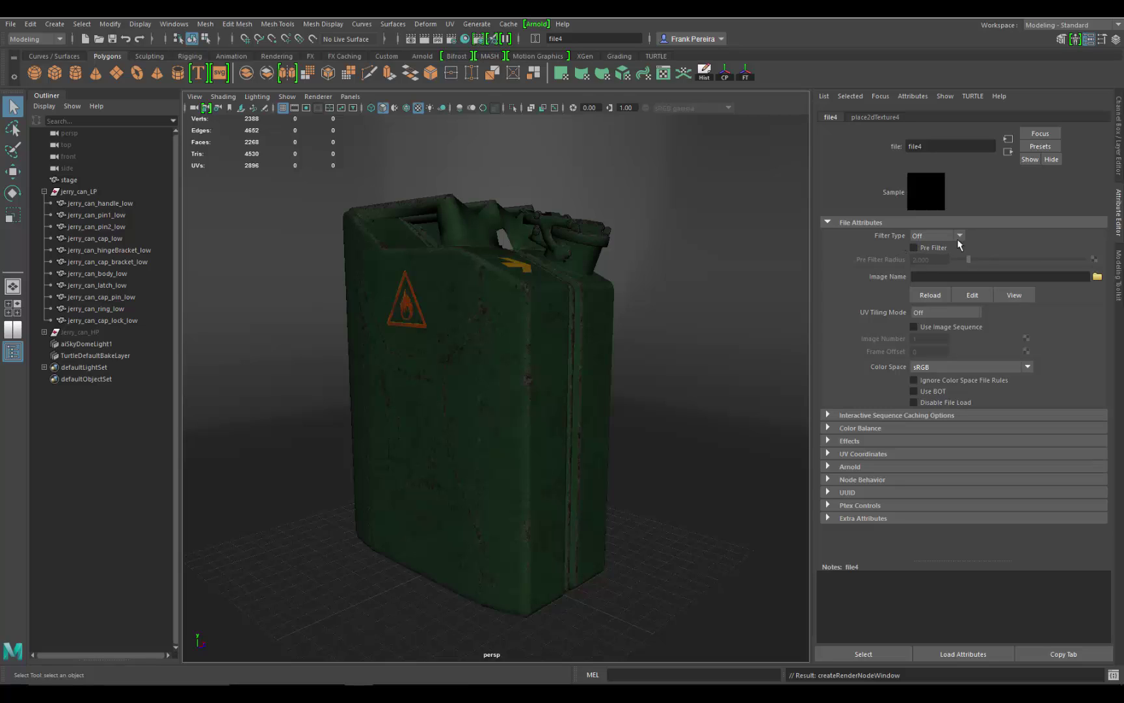
left_click(1097, 277)
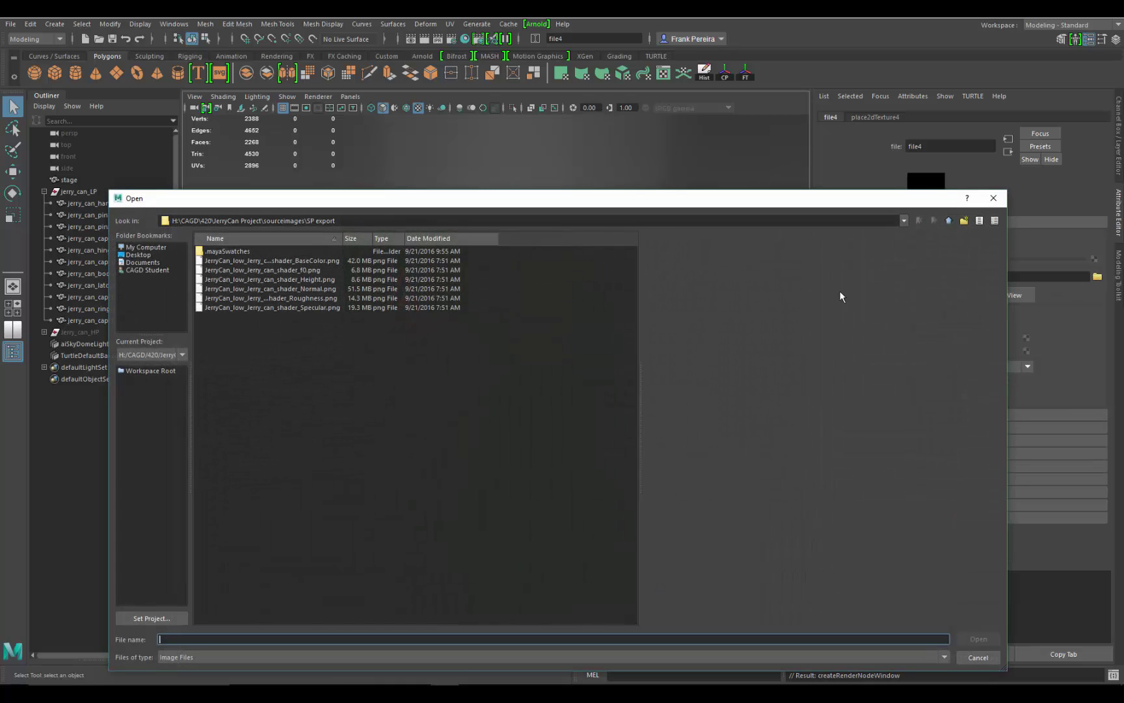
left_click(308, 298)
left_click(978, 638)
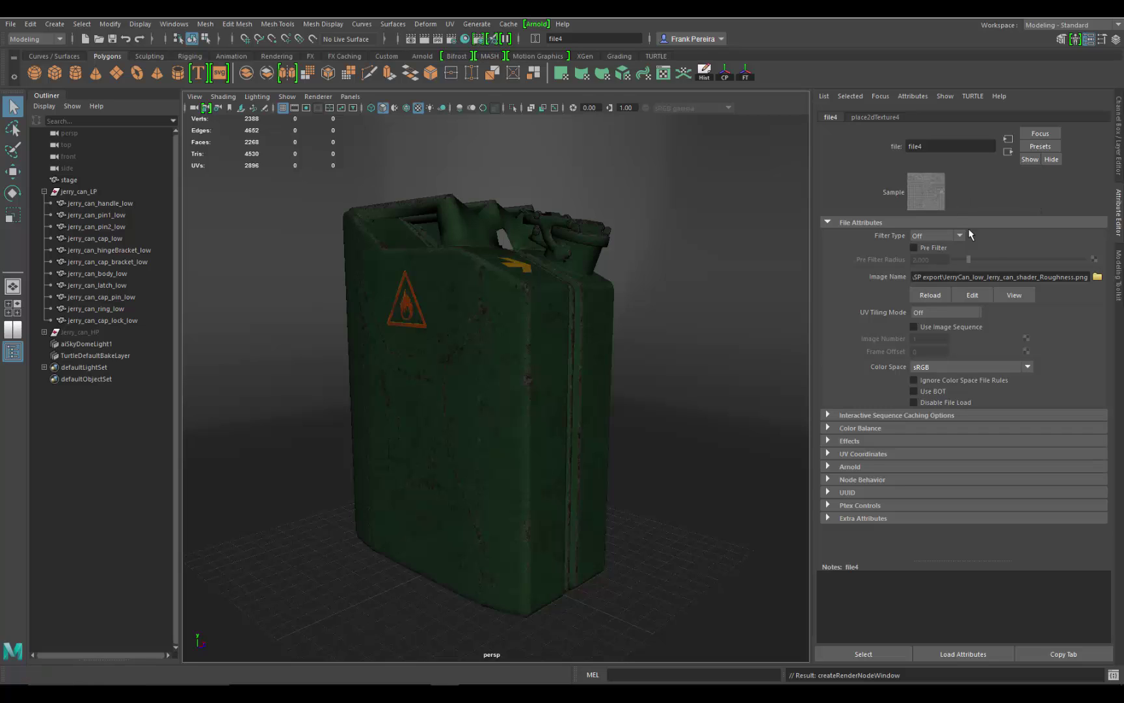
- In Jerry_Can_Shader's Specular section, keep ggx microfacet distribution and enable Fresnel
left_click(529, 354)
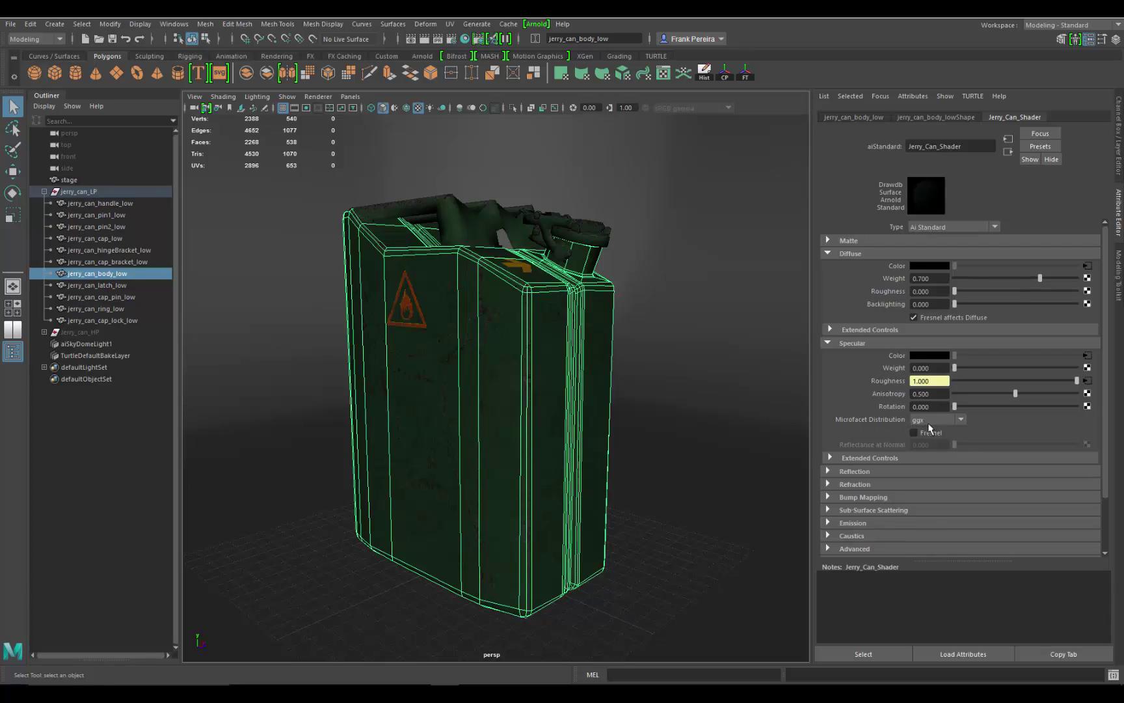
left_click(953, 422)
left_click(936, 442)
left_click(915, 434)
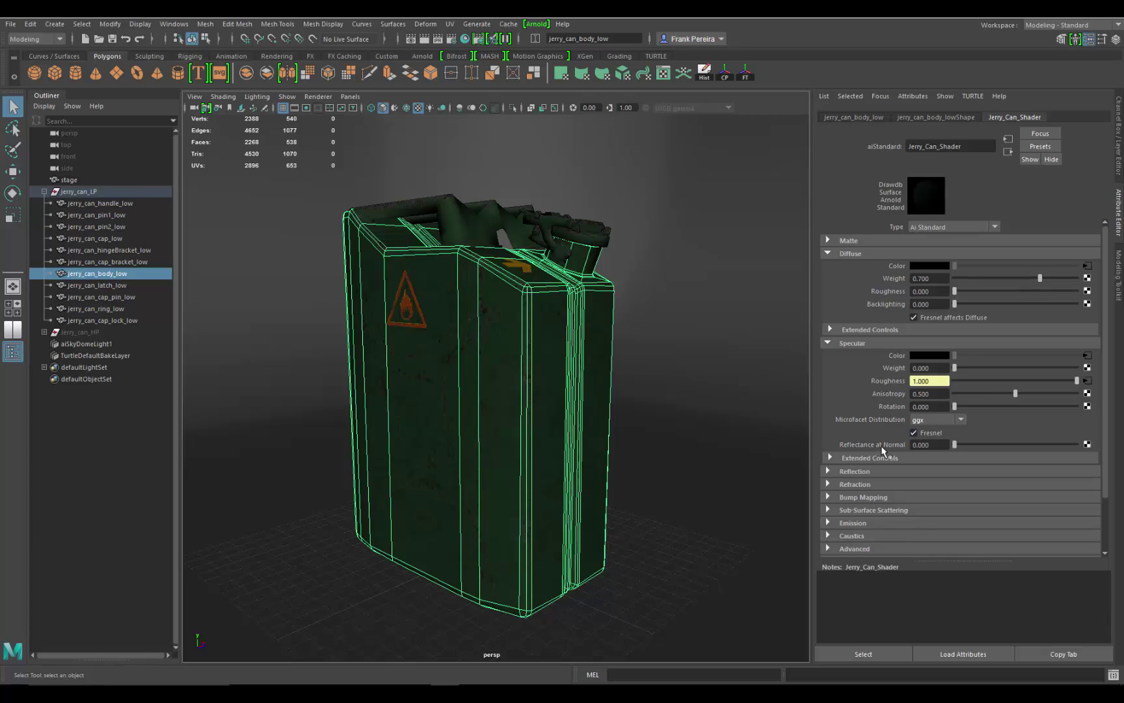
- Connect a new file texture to Reflectance at Normal with Filter Type set to Off
left_click(1088, 445)
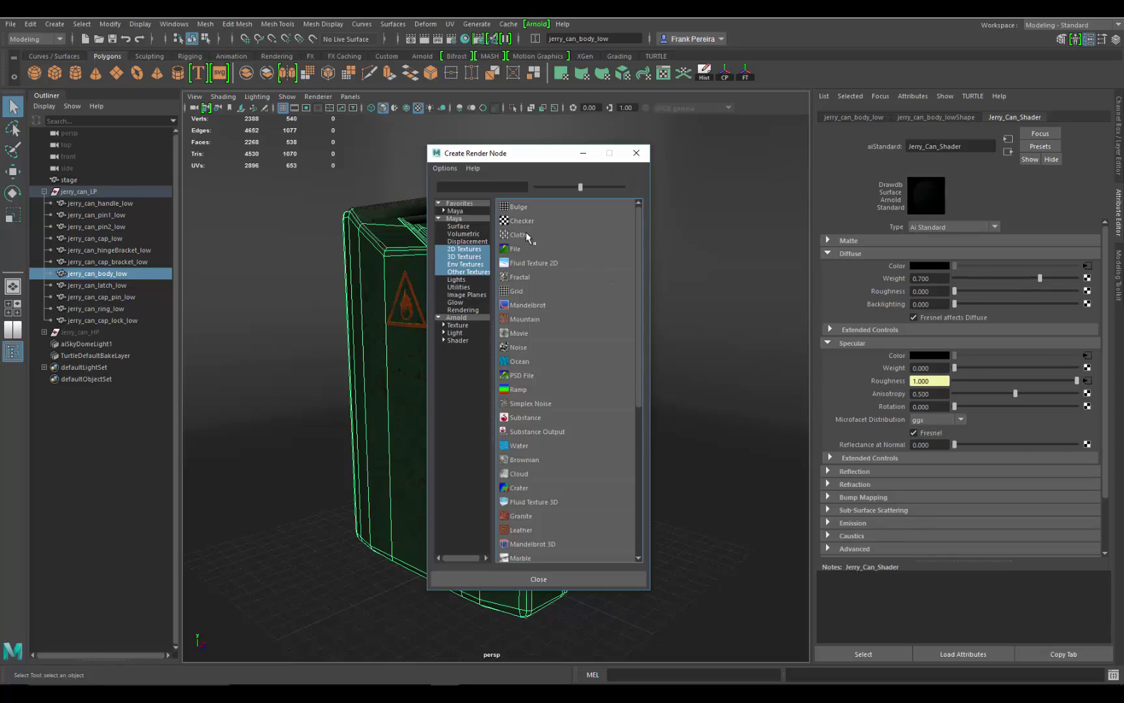
left_click(514, 251)
left_click(930, 236)
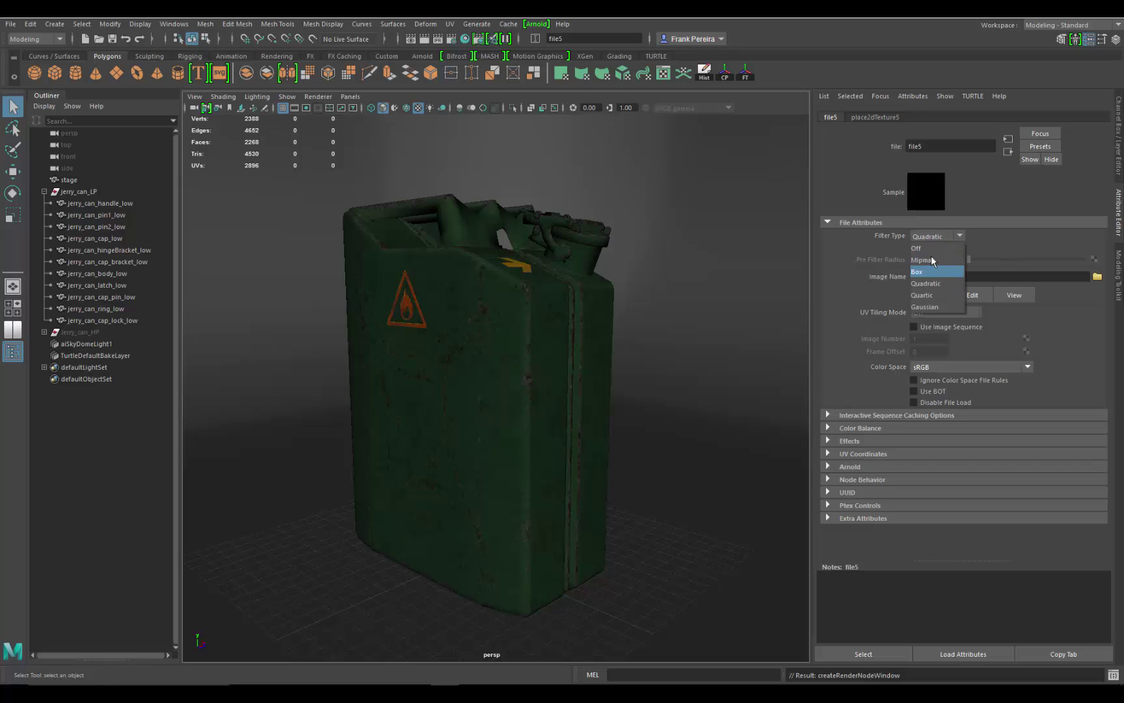
left_click(930, 253)
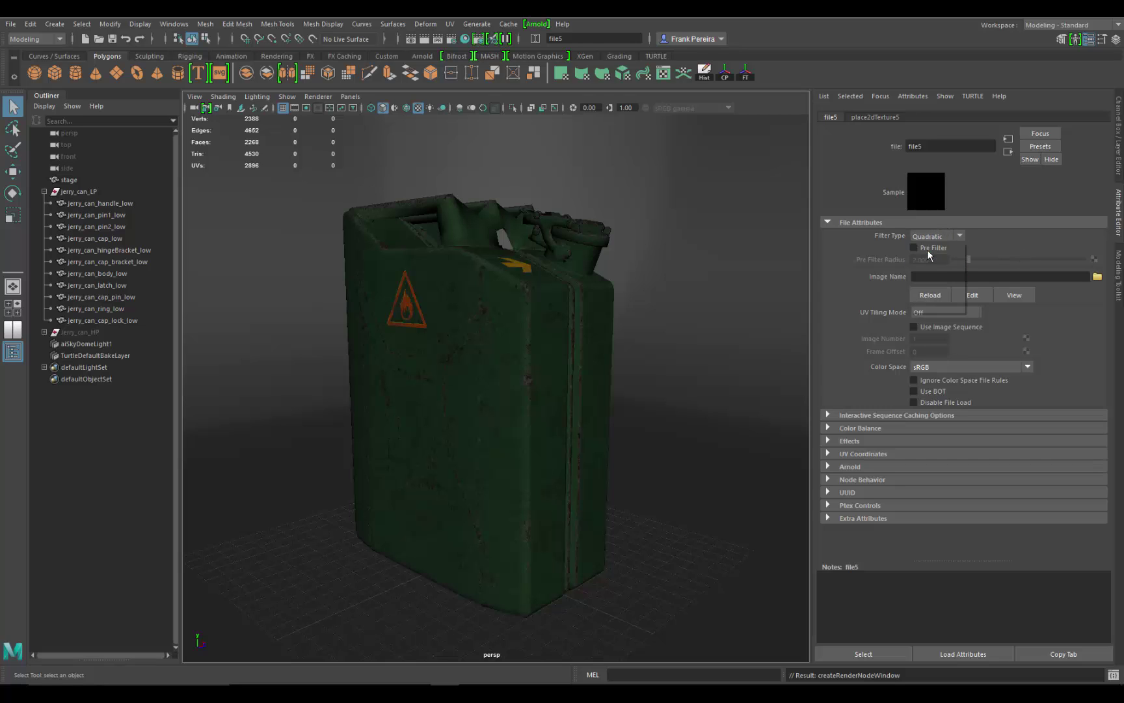
- Load JerryCan_low_Jerry_can_shader_f0.png into that texture and reselect jerry_can_body_low
left_click(1098, 278)
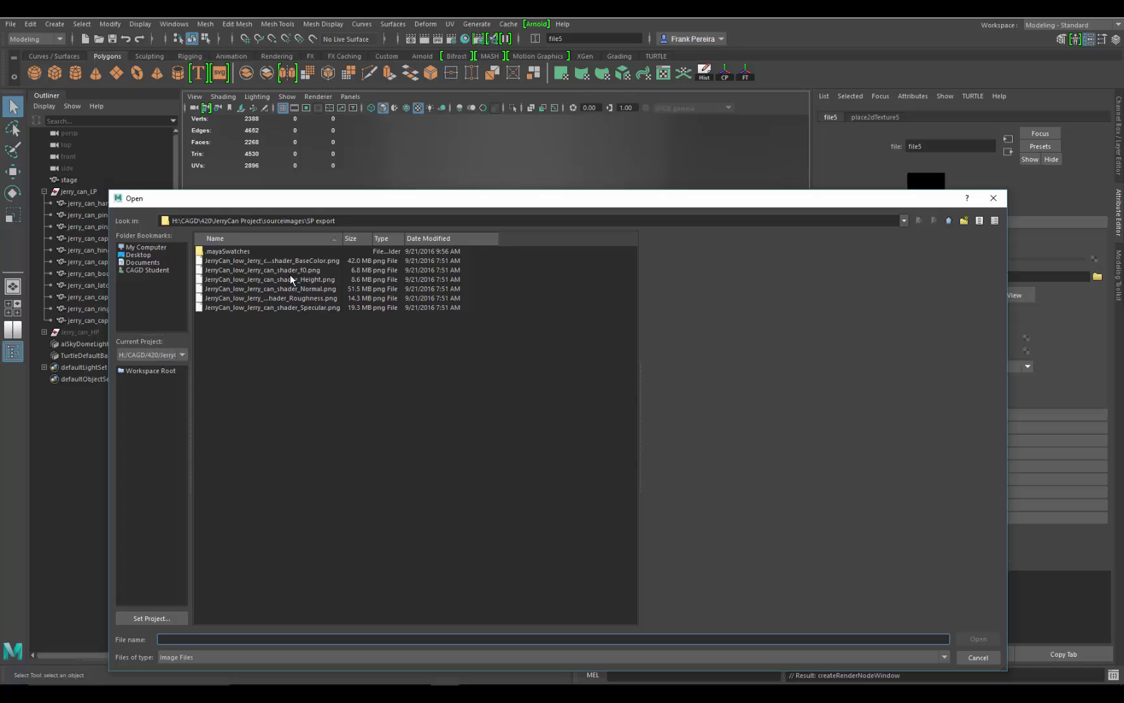
left_click(312, 269)
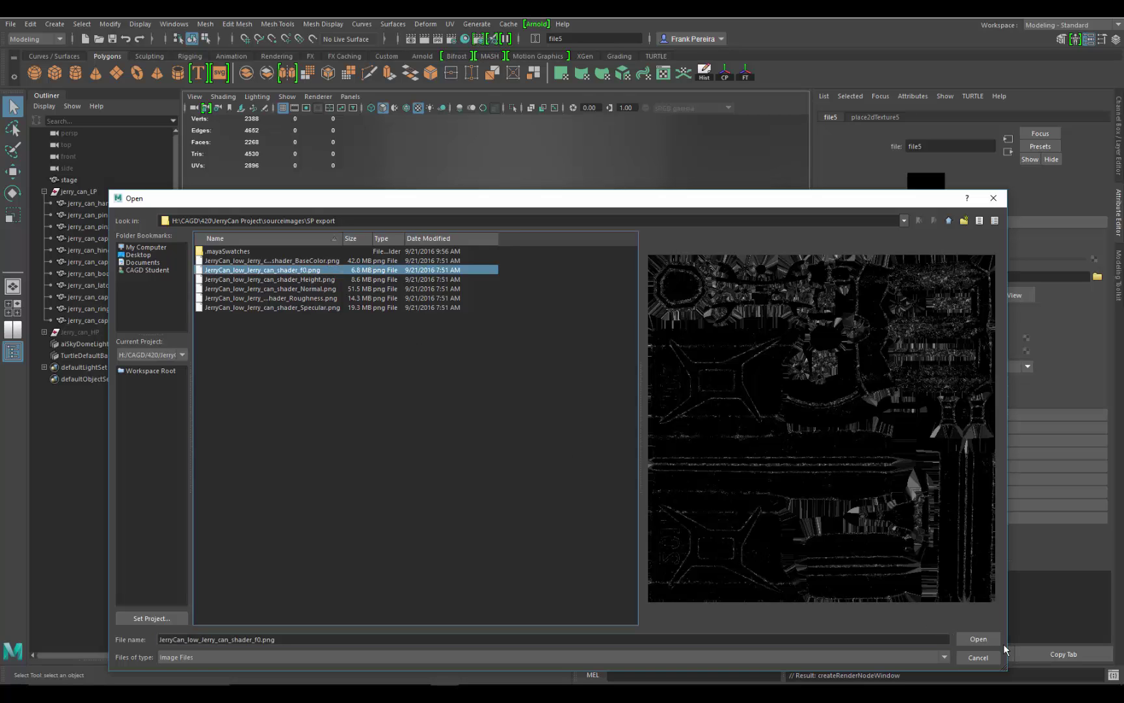
left_click(980, 639)
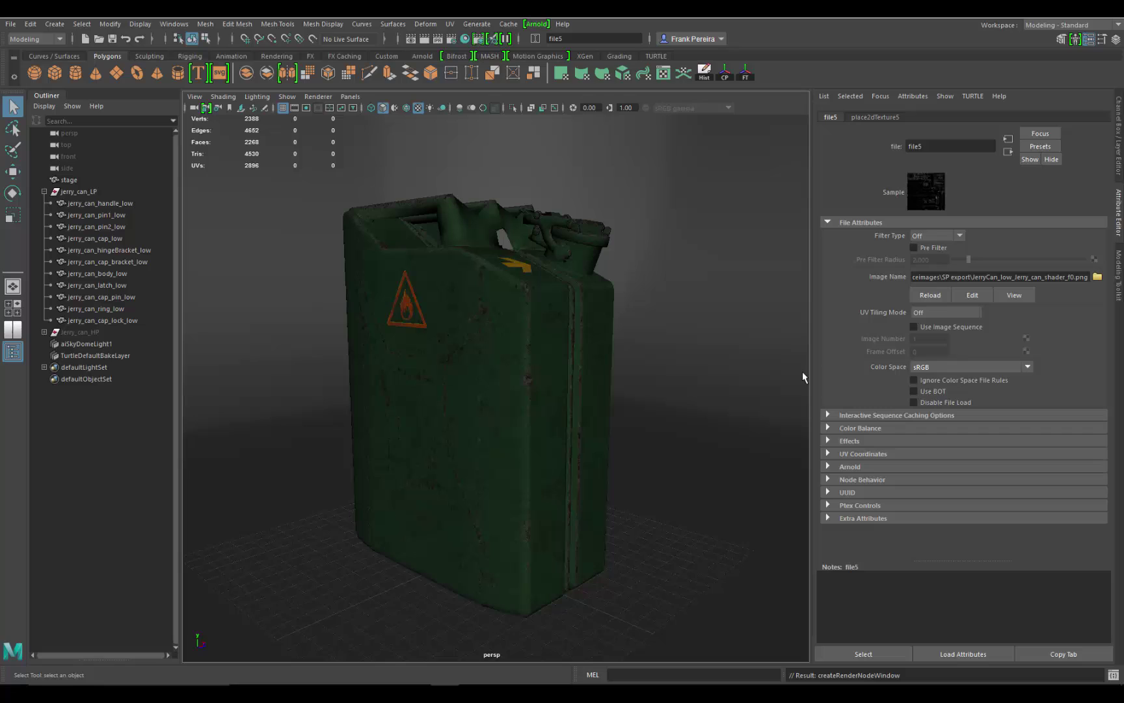
left_click(536, 354)
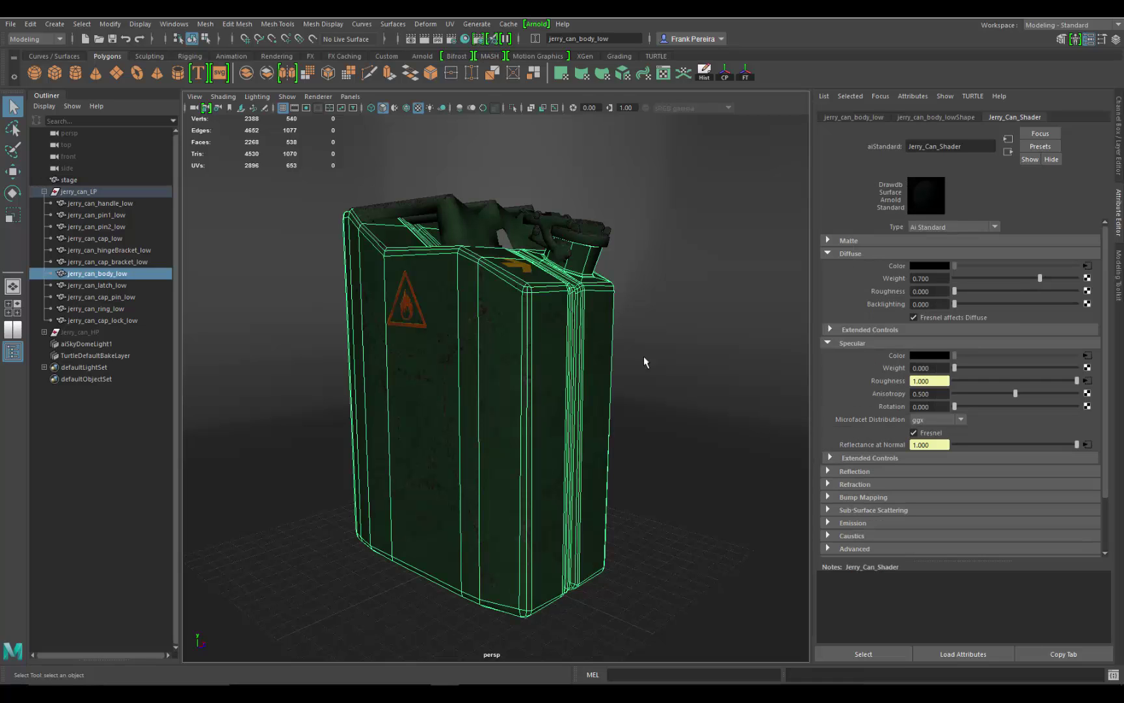
- Connect a File texture to Bump Mapping and set bump2d1 Use As to Tangent Space Normals
left_click(828, 499)
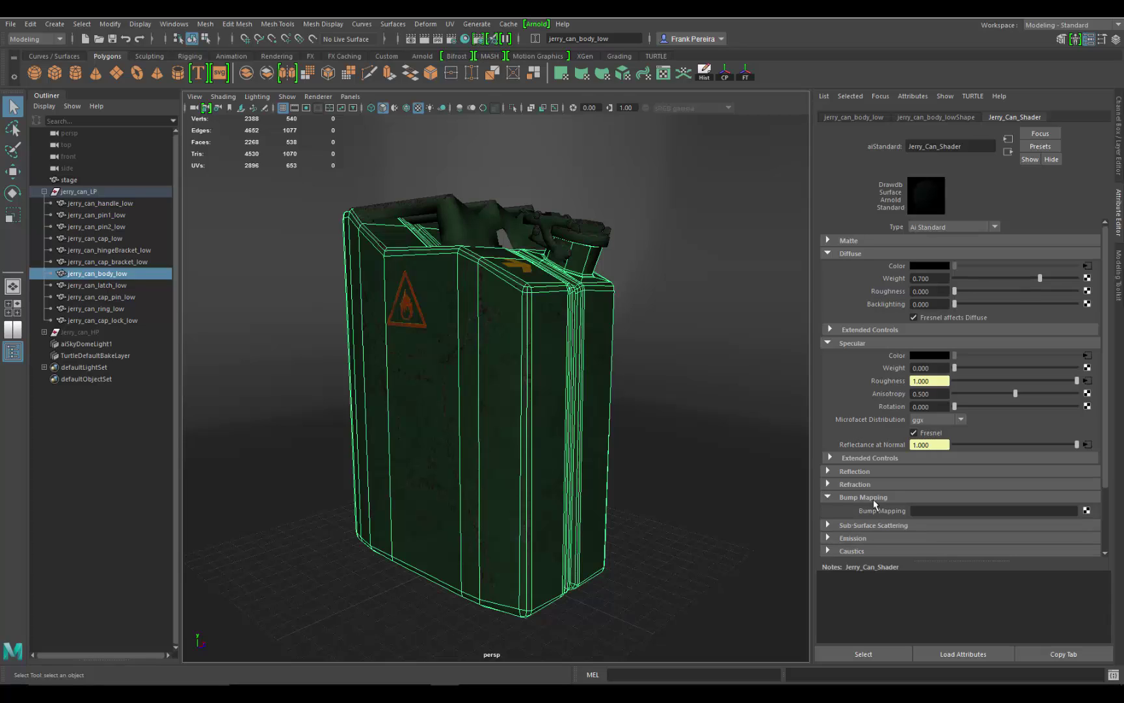
left_click(1086, 511)
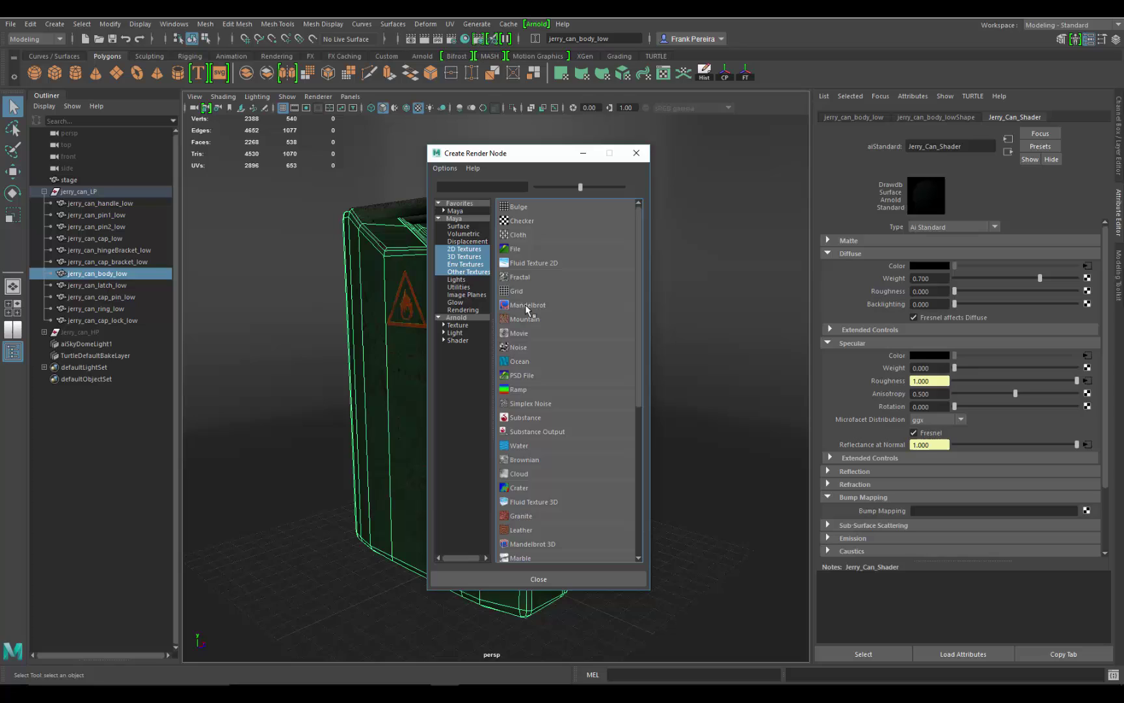
left_click(518, 249)
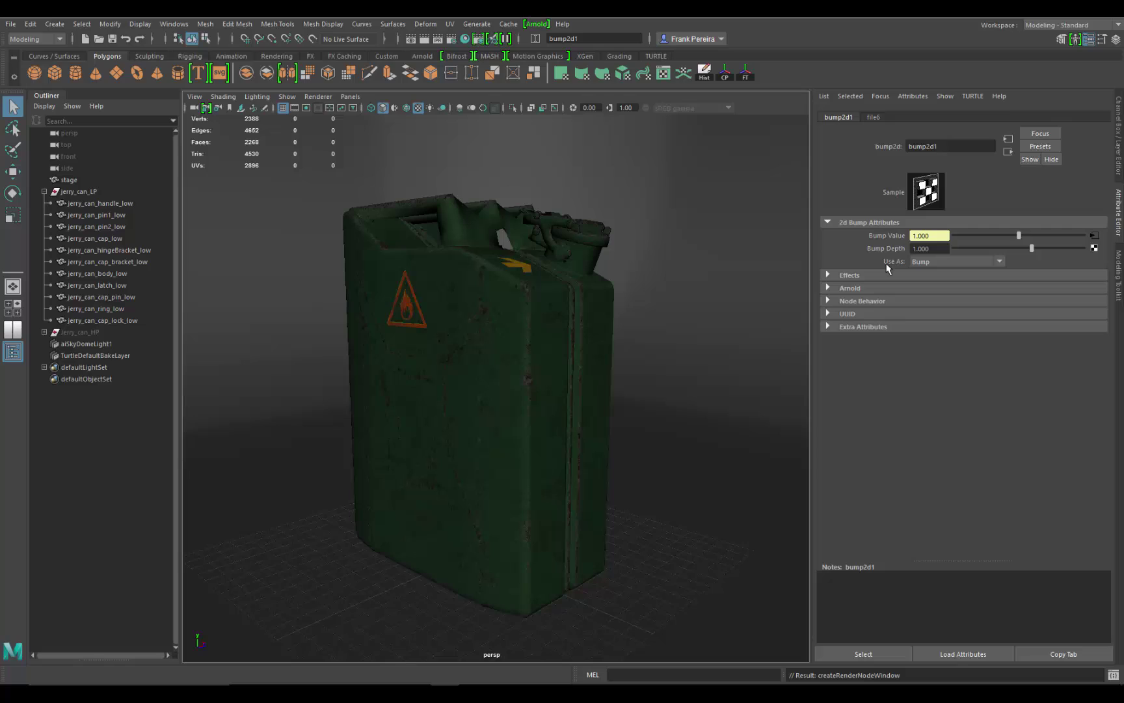
left_click(927, 263)
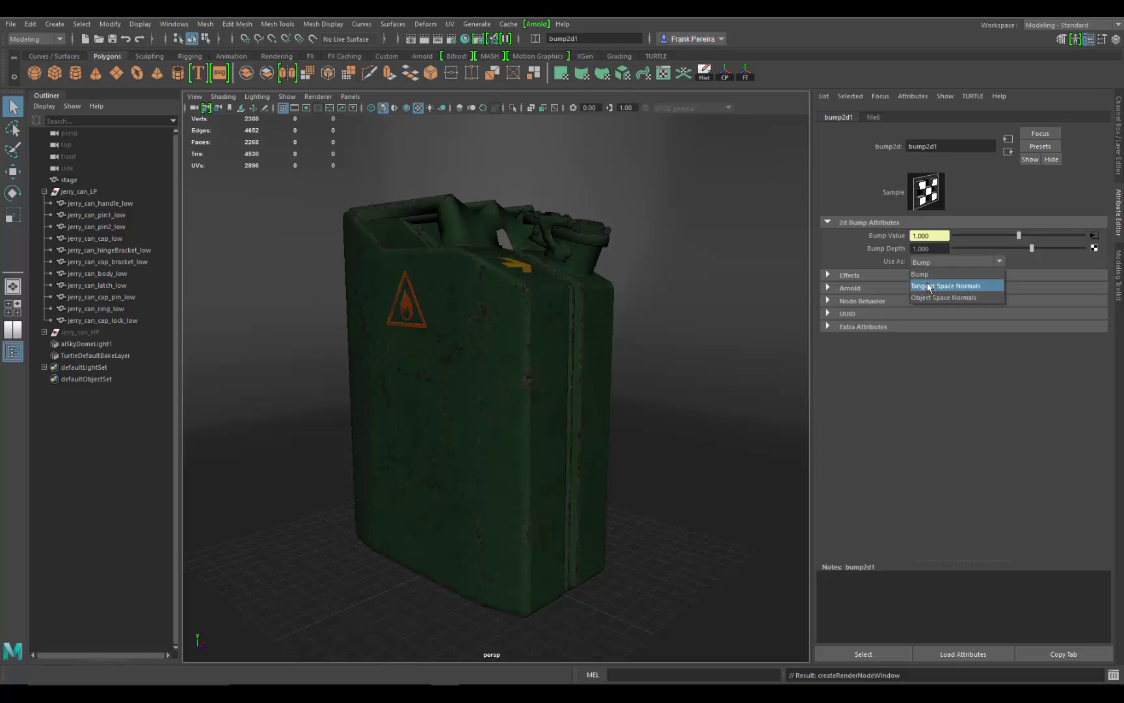
left_click(942, 286)
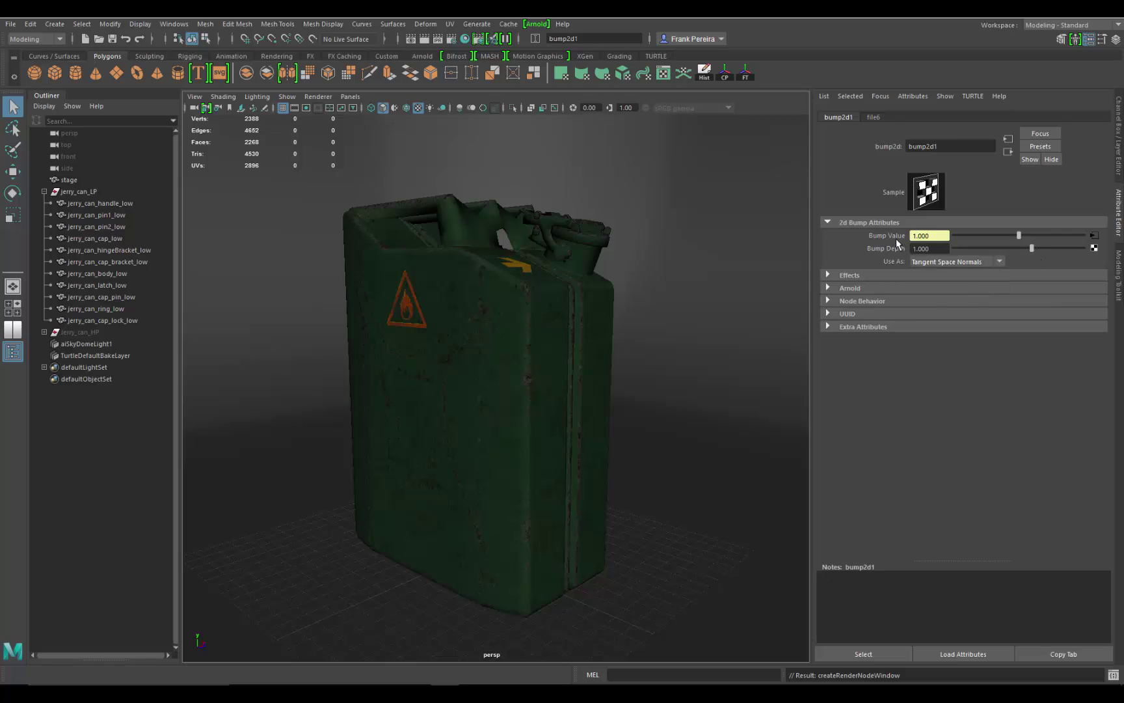
- Set file6 Filter Type to Off and load JerryCan_low_Jerry_can_shader_Normal.png
left_click(1094, 238)
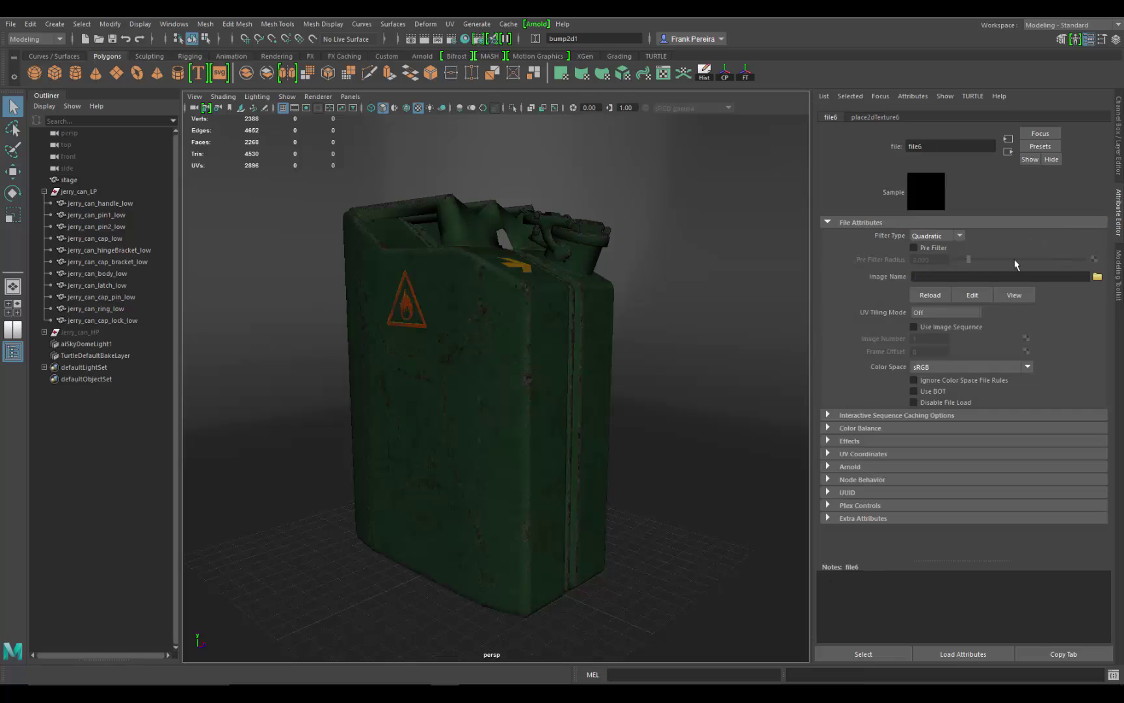
left_click(940, 235)
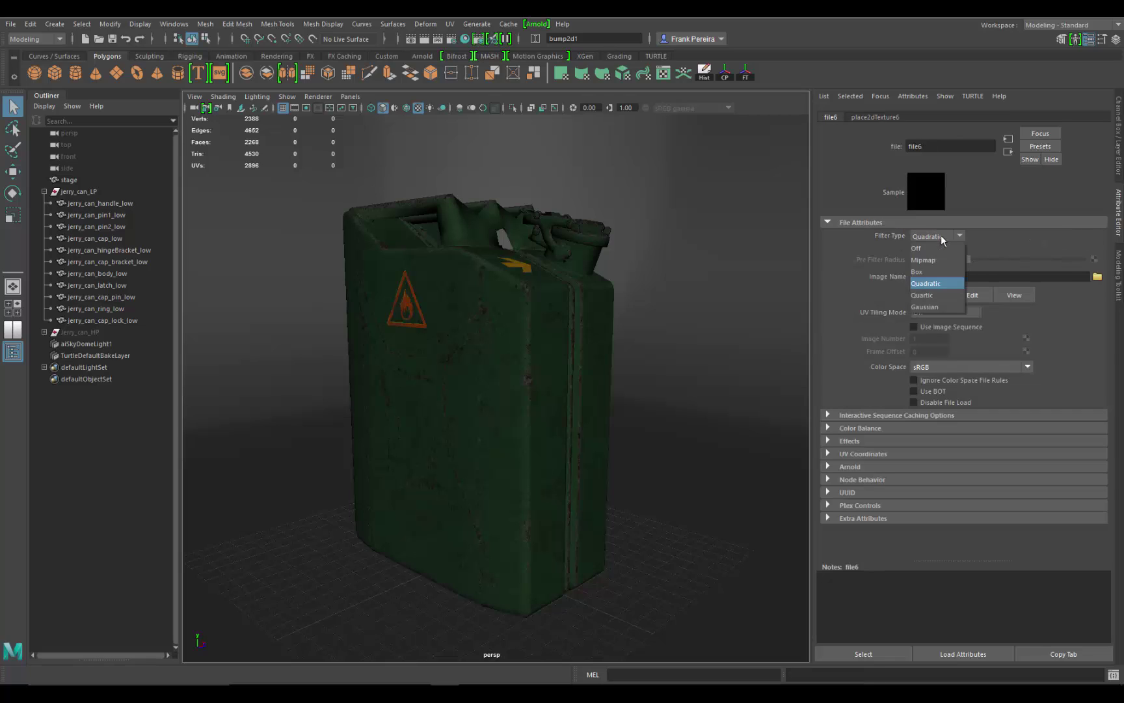
left_click(930, 249)
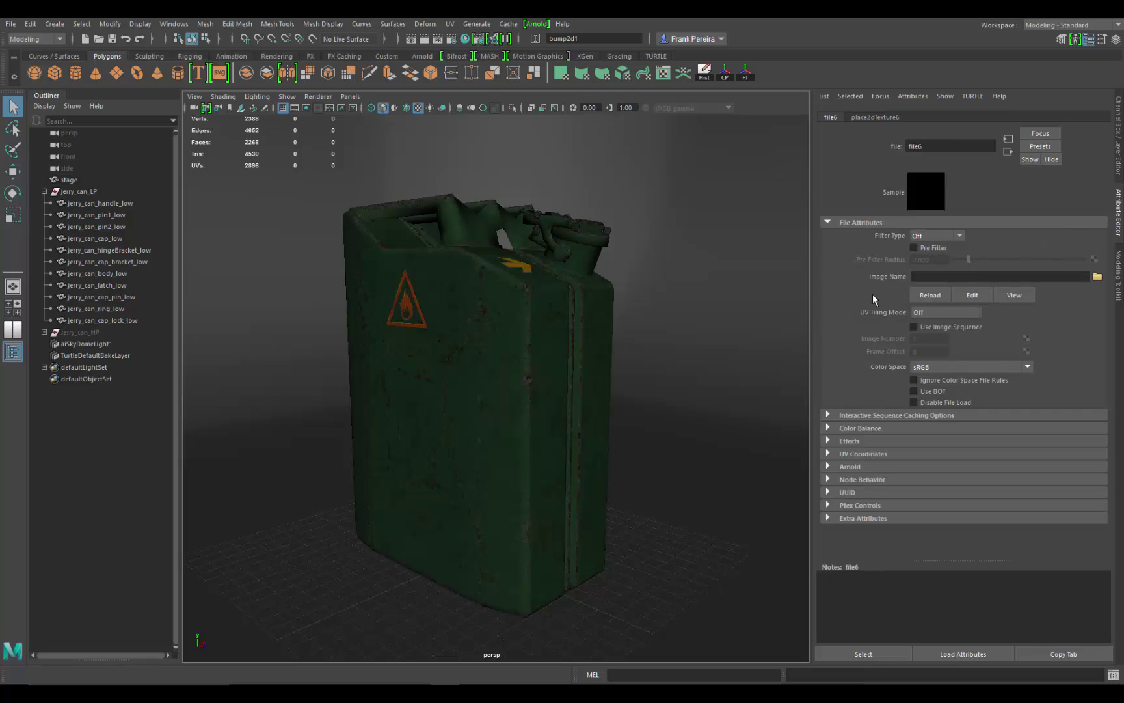
left_click(1097, 278)
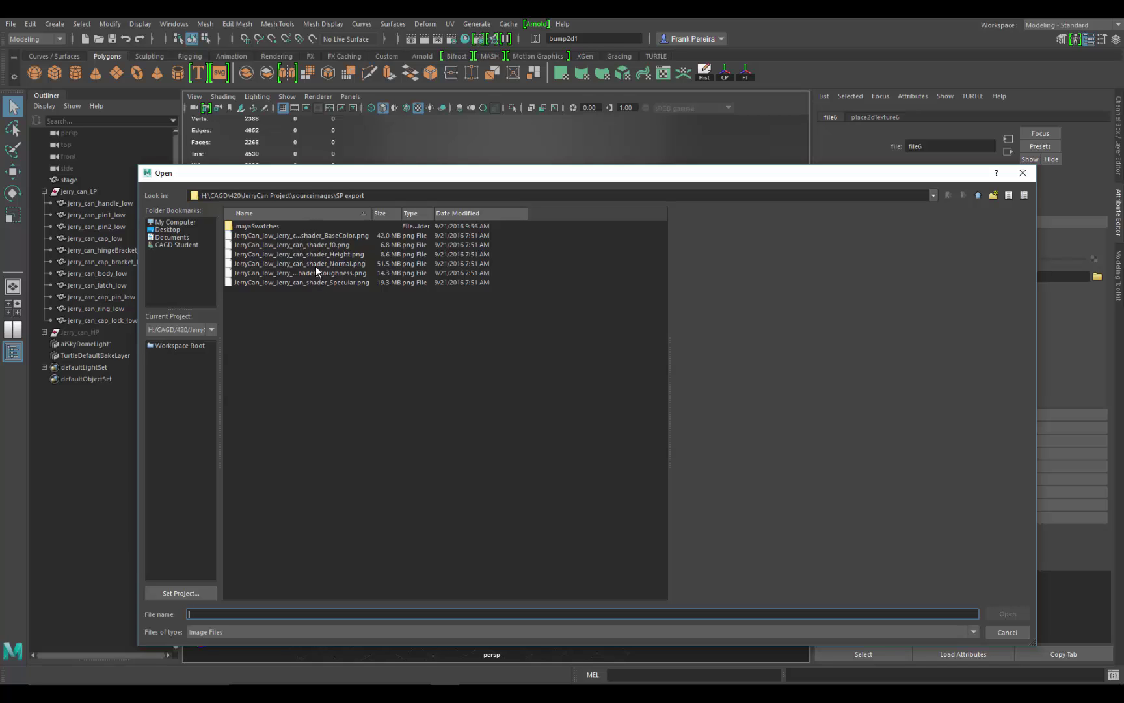
left_click(356, 264)
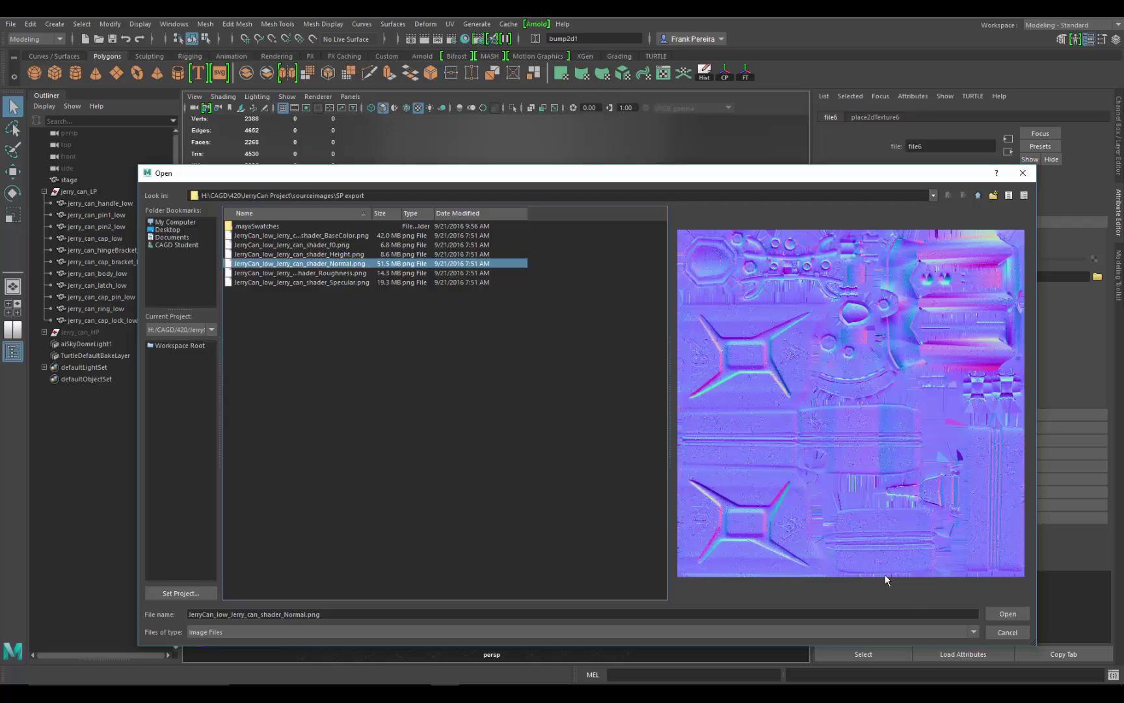
left_click(1005, 614)
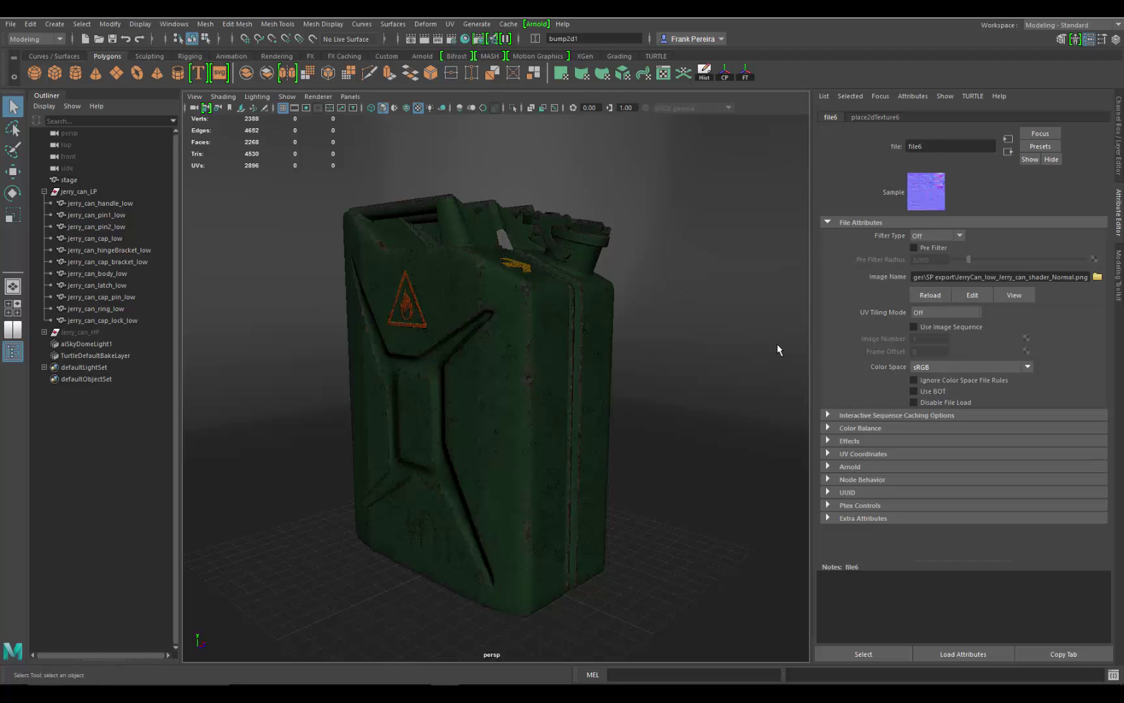
- With jerry_can_body_low selected, launch Arnold RenderView from the Arnold menu
left_click(538, 445)
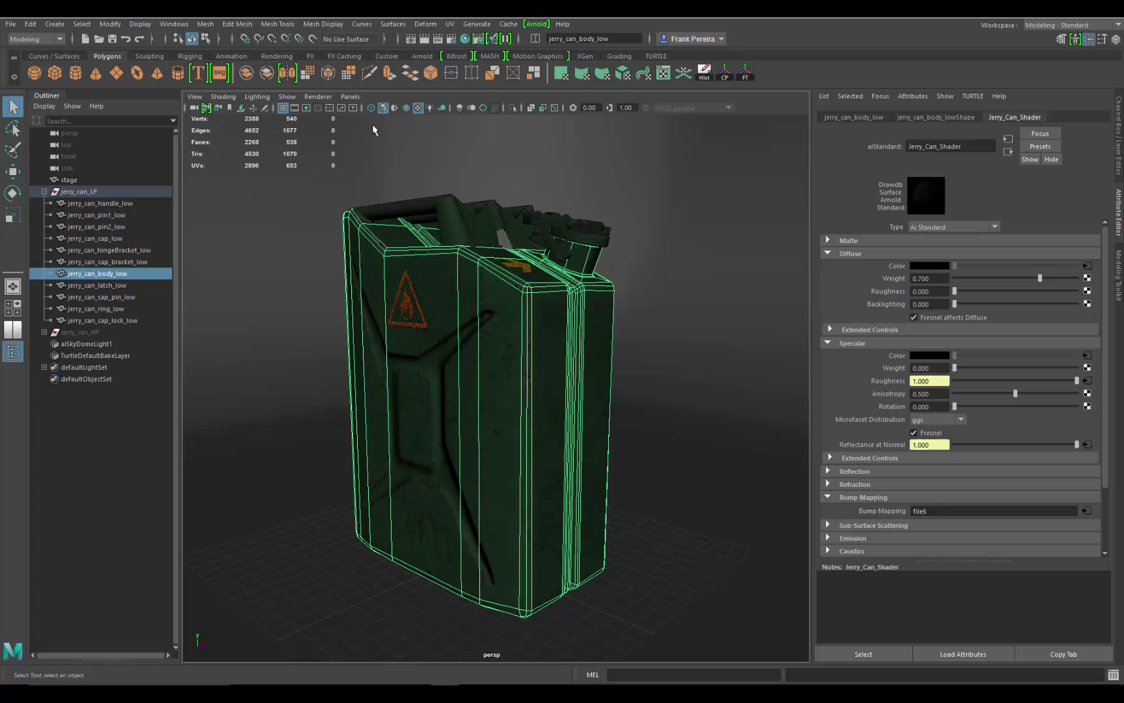
left_click(538, 24)
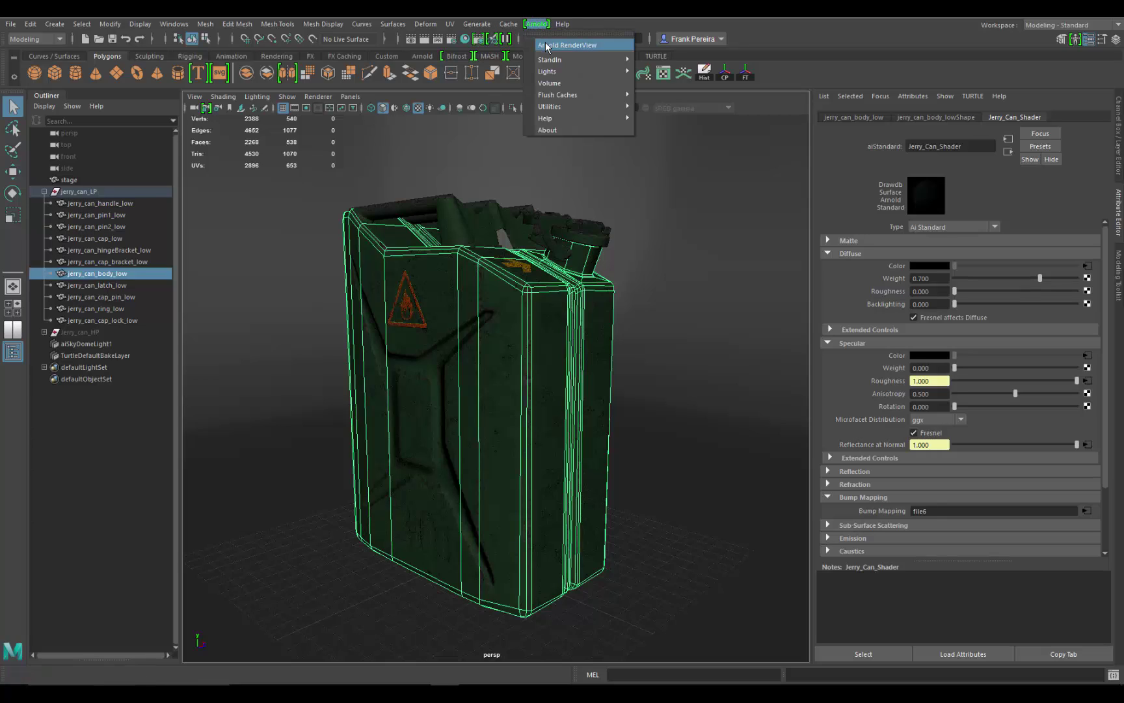
left_click(557, 46)
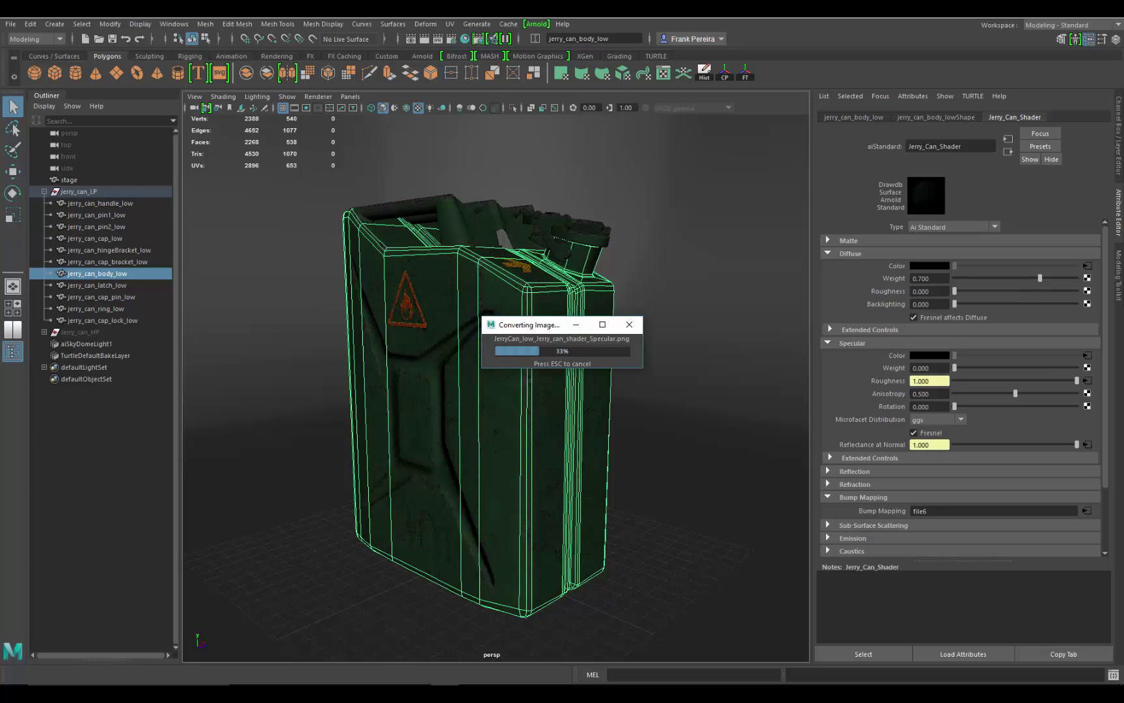
- Bring the File Explorer window showing the SP export folder over Maya
left_click_drag(0, 154, 569, 115)
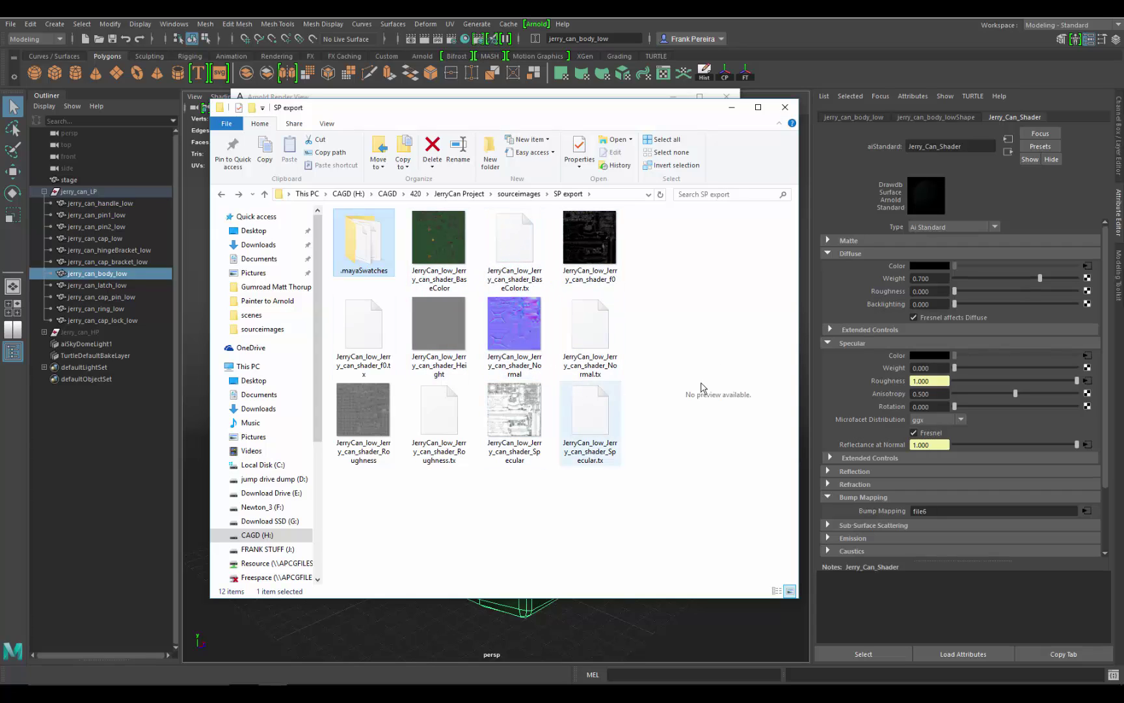
- Move Explorer off-screen, position Arnold Render View beside the viewport, and collapse jerry_can_LP
left_click_drag(697, 114, 0, 150)
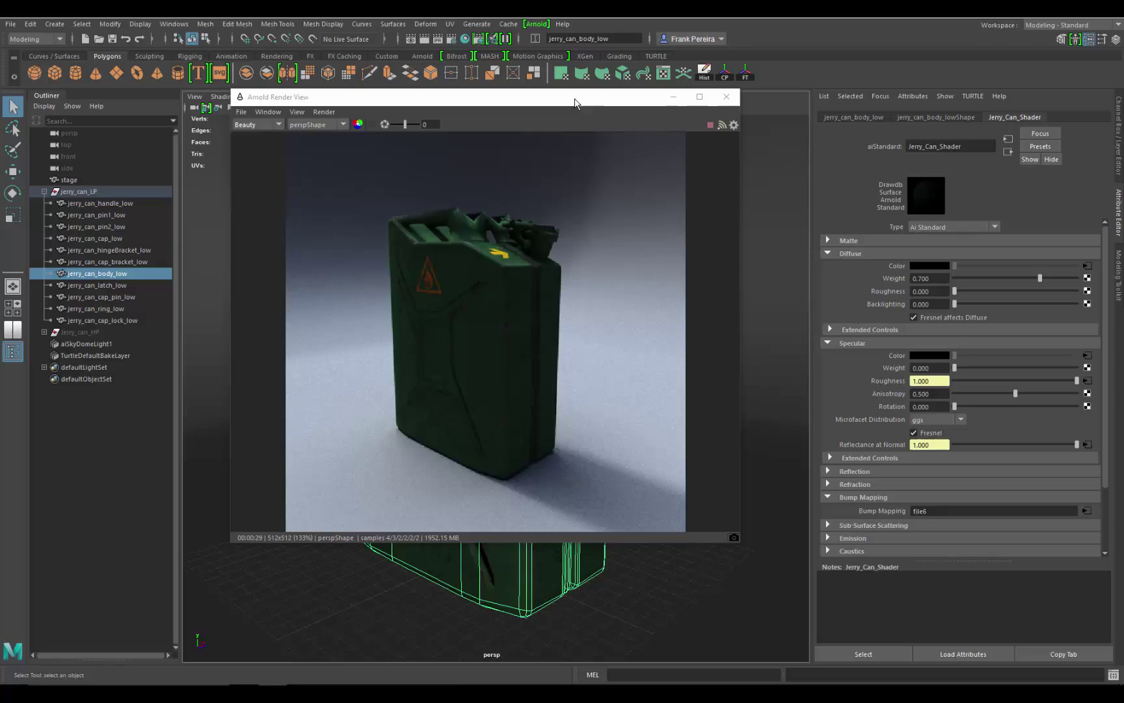
left_click_drag(574, 103, 929, 94)
left_click_drag(590, 341, 446, 420, "alt")
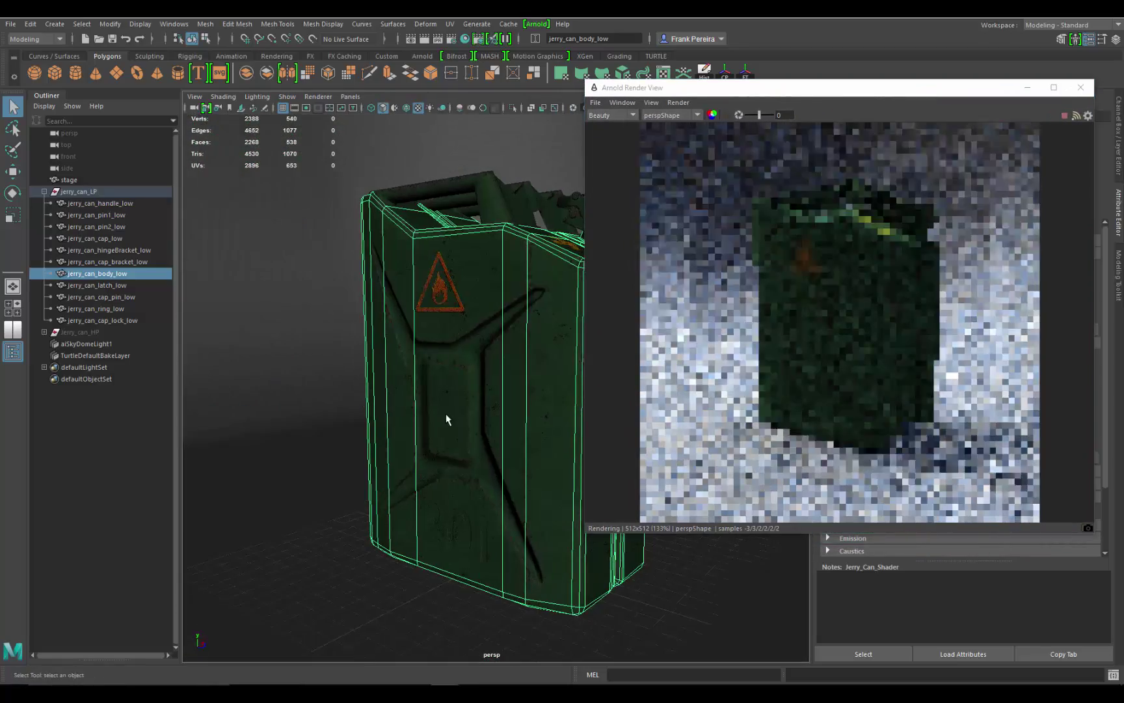
left_click_drag(862, 91, 317, 88)
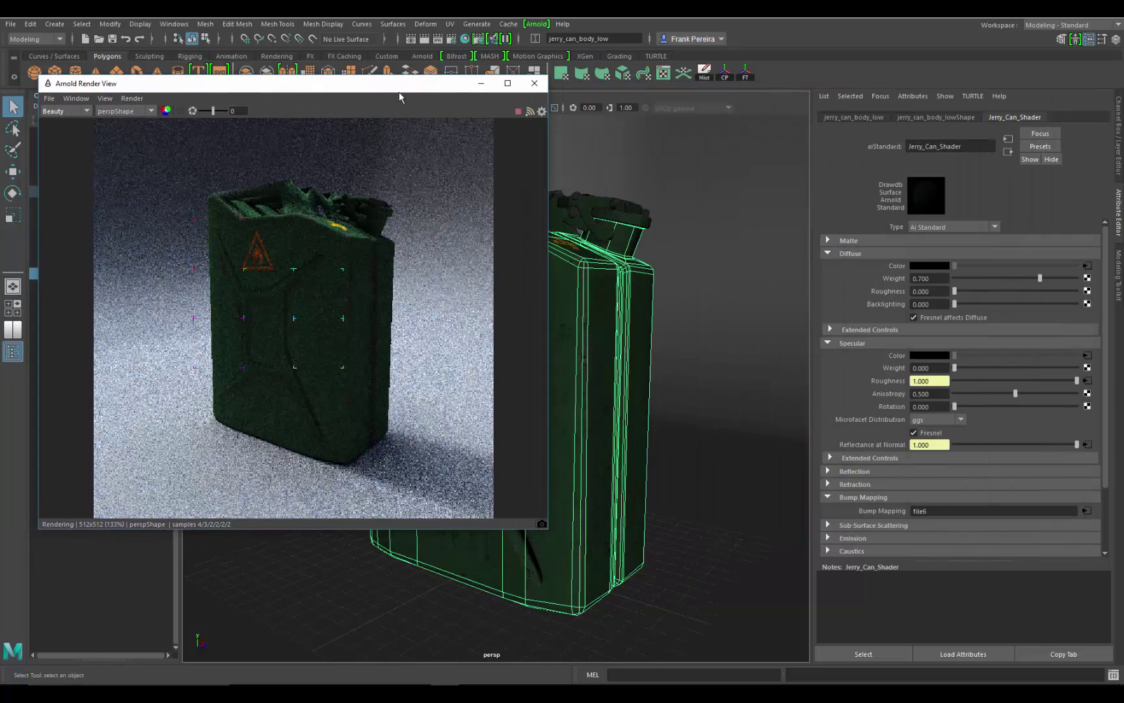
left_click_drag(399, 97, 890, 109)
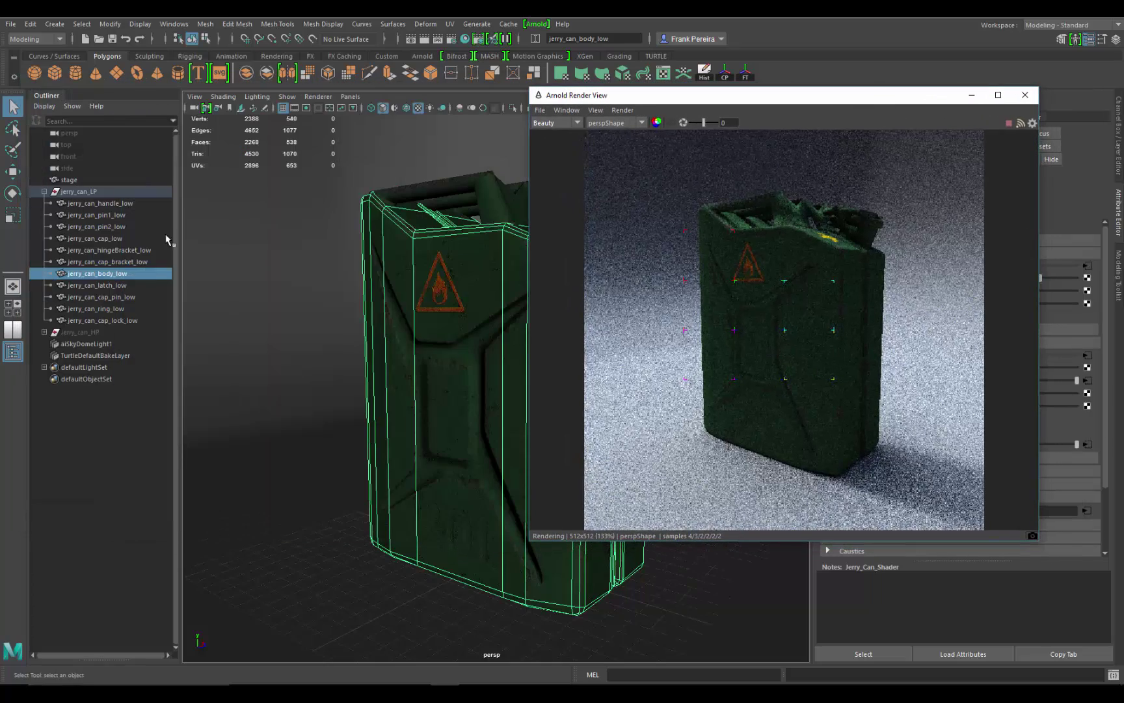
left_click(43, 191)
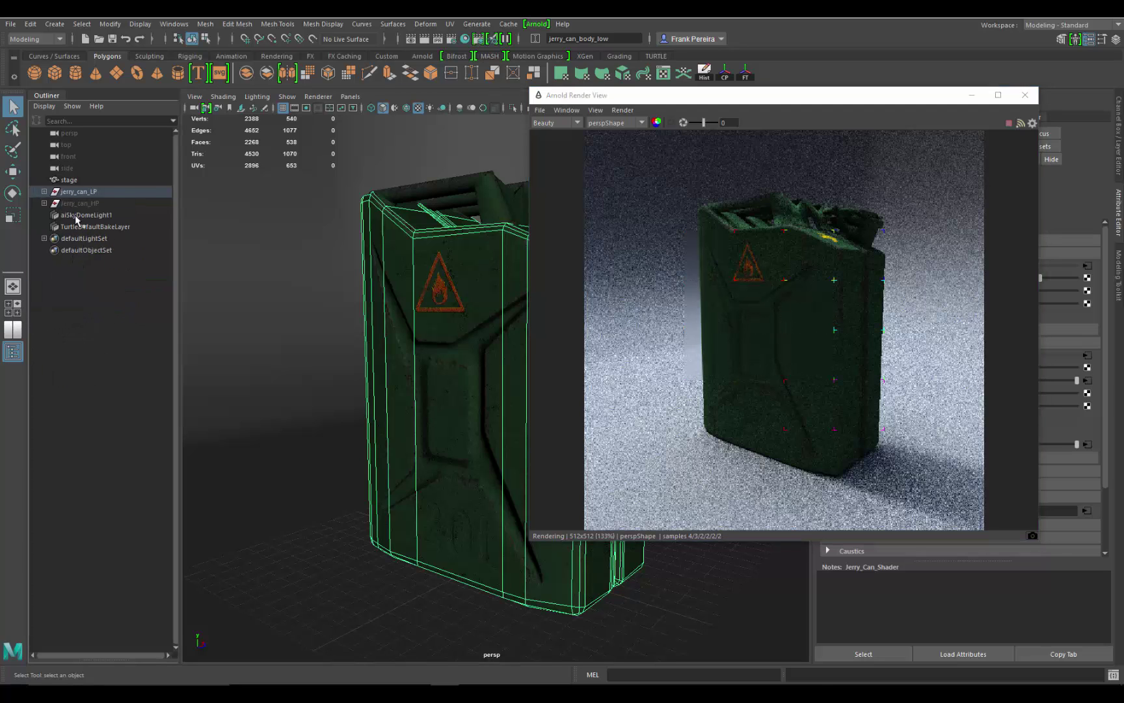
- Set aiSkyDomeLight1's Exposure to 1.000 and re-render the jerry can from a new angle
left_click(77, 215)
left_click_drag(921, 106, 476, 112)
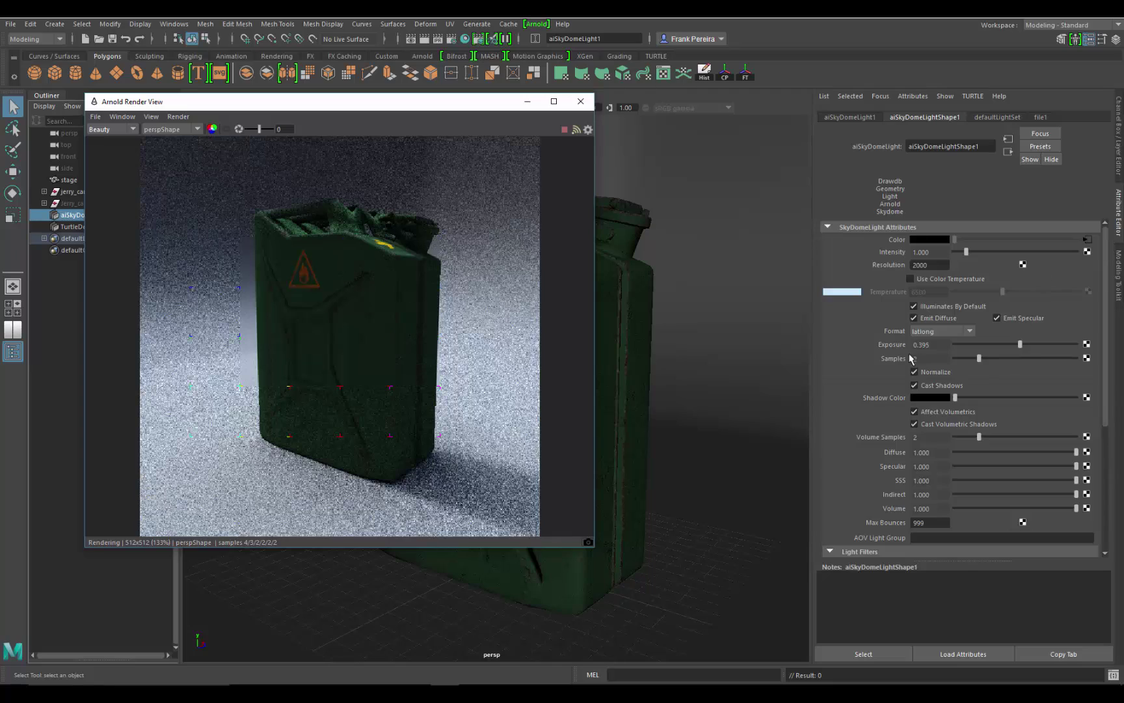
left_click_drag(1028, 345, 1029, 351)
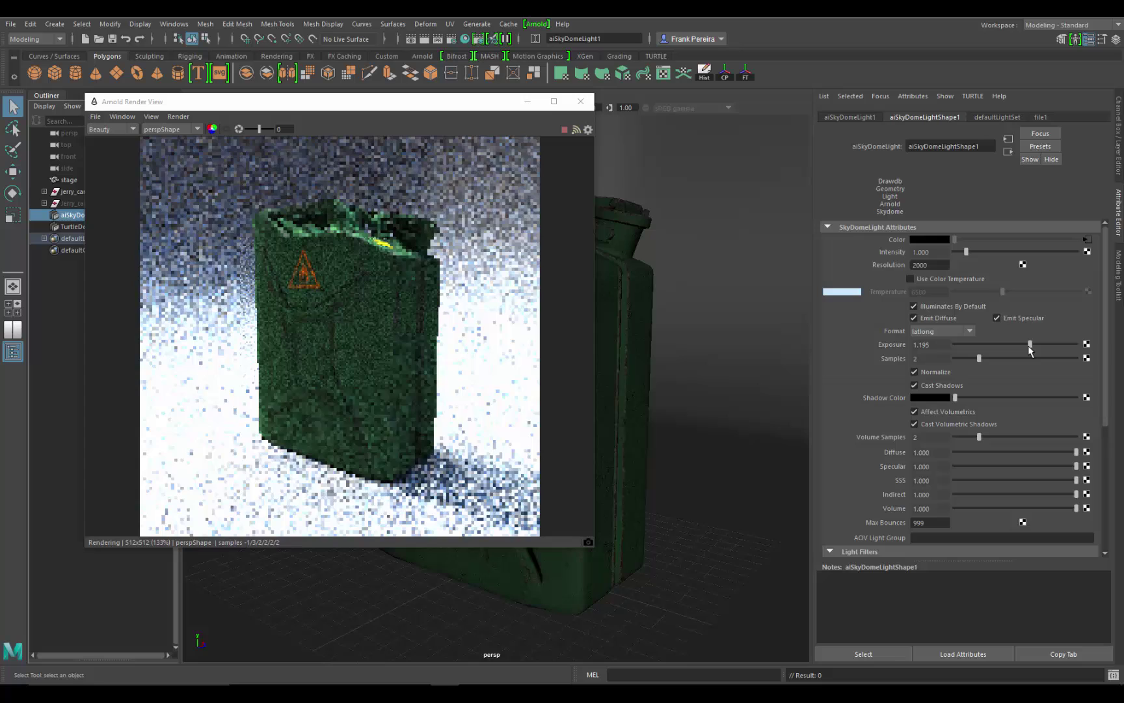
left_click_drag(1030, 350, 1027, 350)
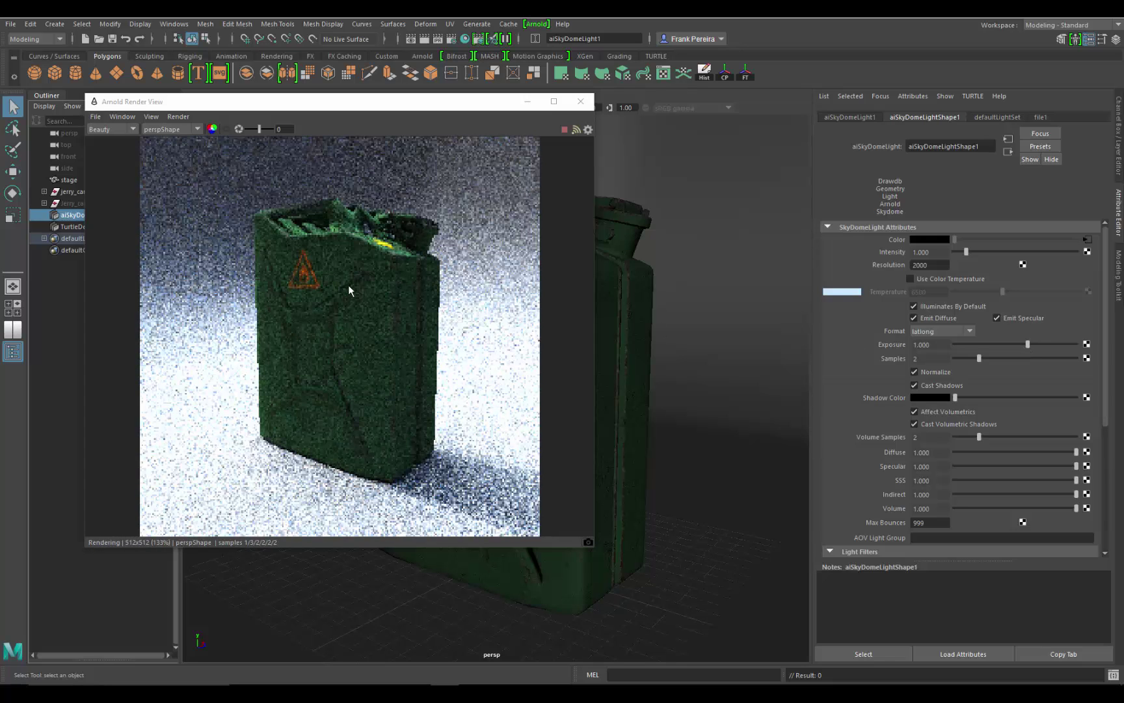
left_click_drag(676, 390, 723, 422, "alt")
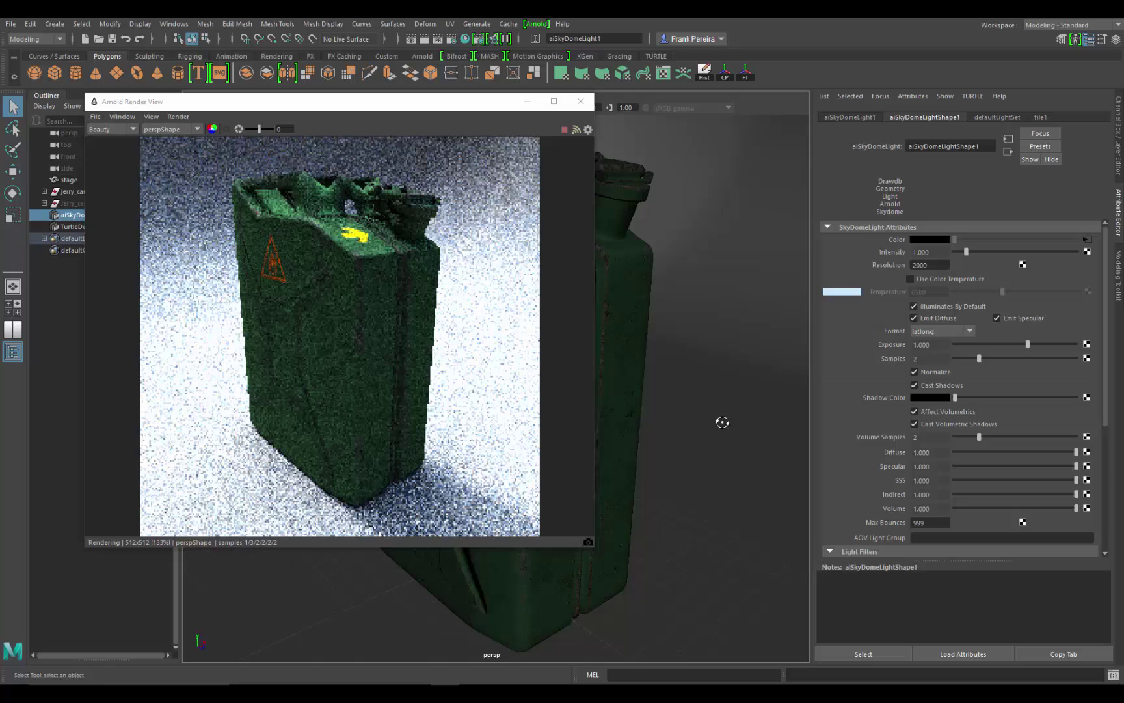